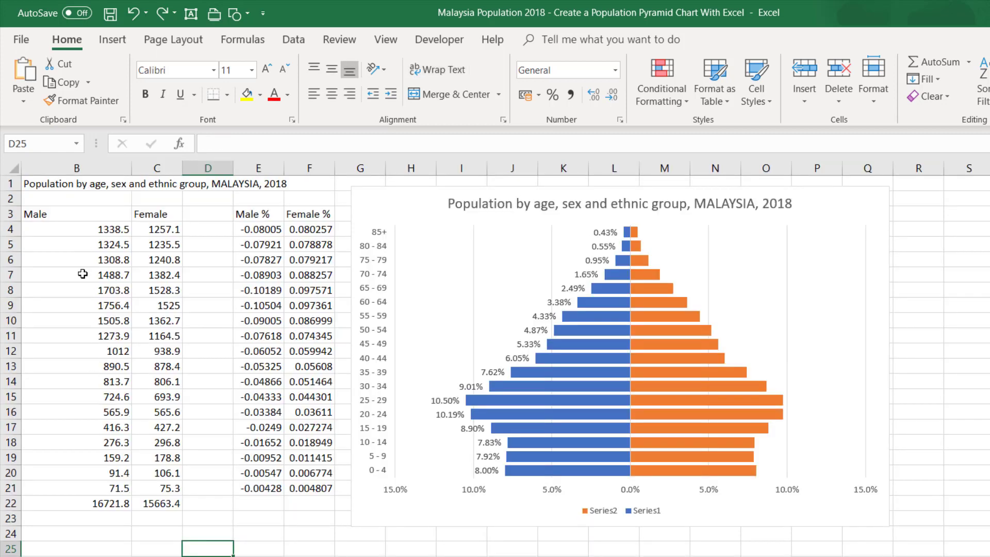
# - Examine the age groups, the male and female population columns, and the percentage formulas in E4 and F4
pyautogui.hscroll(-1, 505, 366)
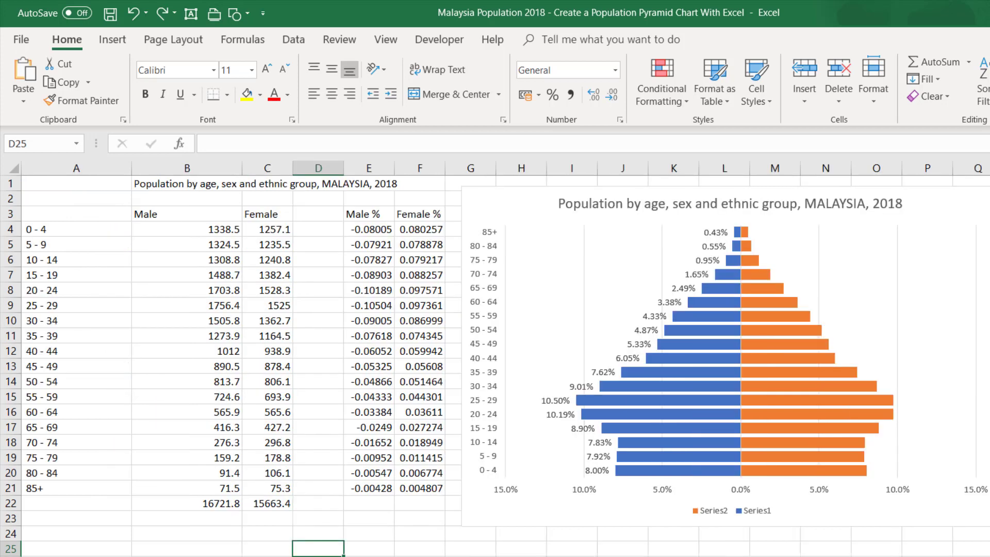
pyautogui.moveTo(46, 229); pyautogui.dragTo(135, 490)
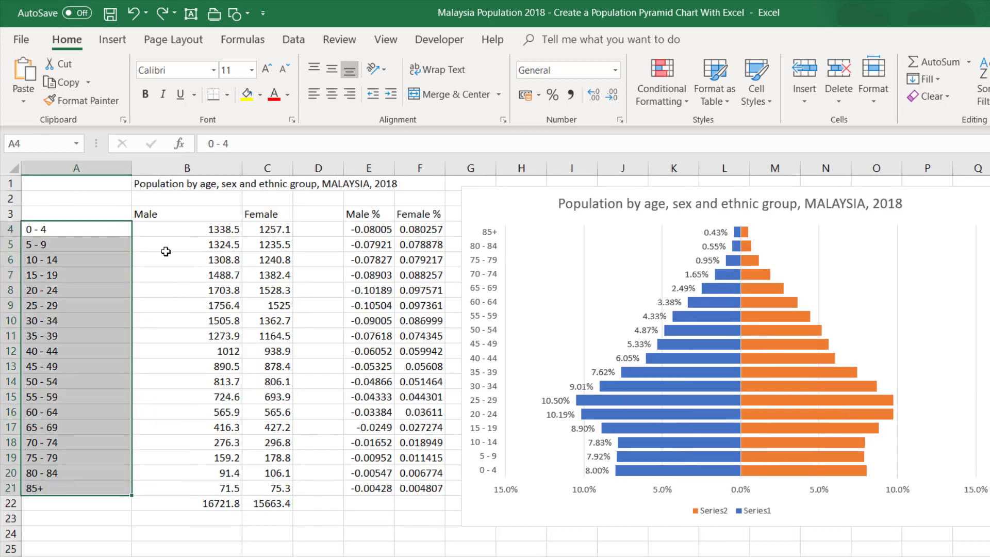
pyautogui.moveTo(178, 233); pyautogui.dragTo(243, 442)
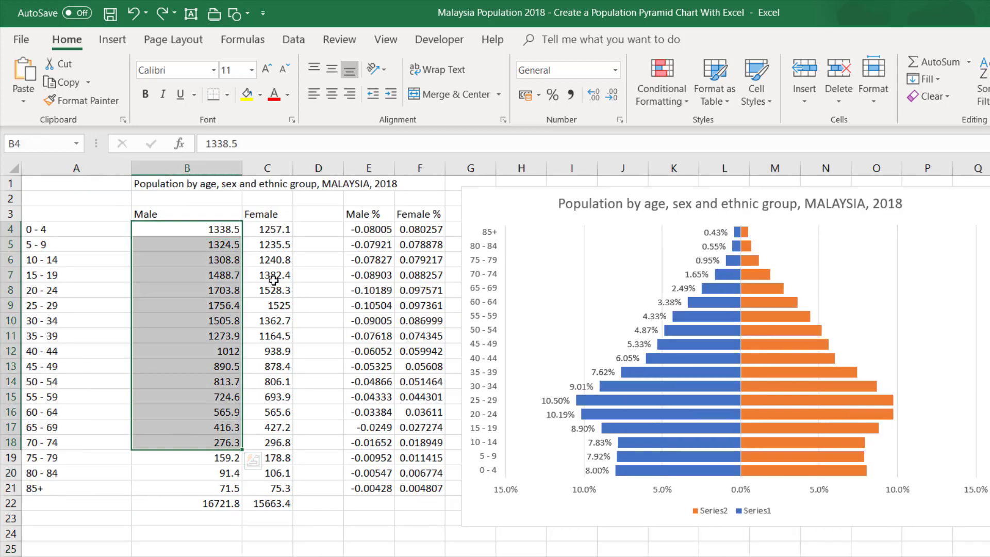
pyautogui.click(273, 281)
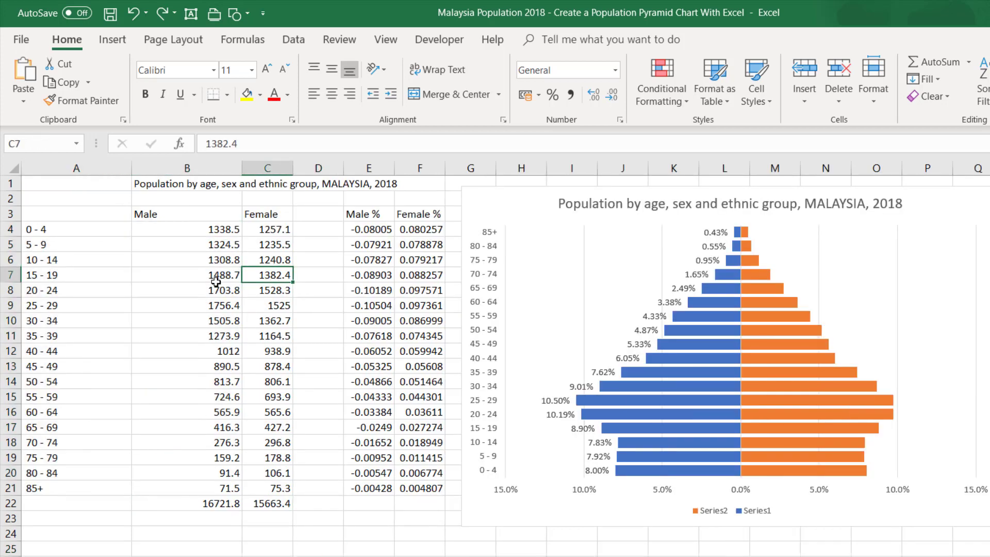
pyautogui.click(359, 227)
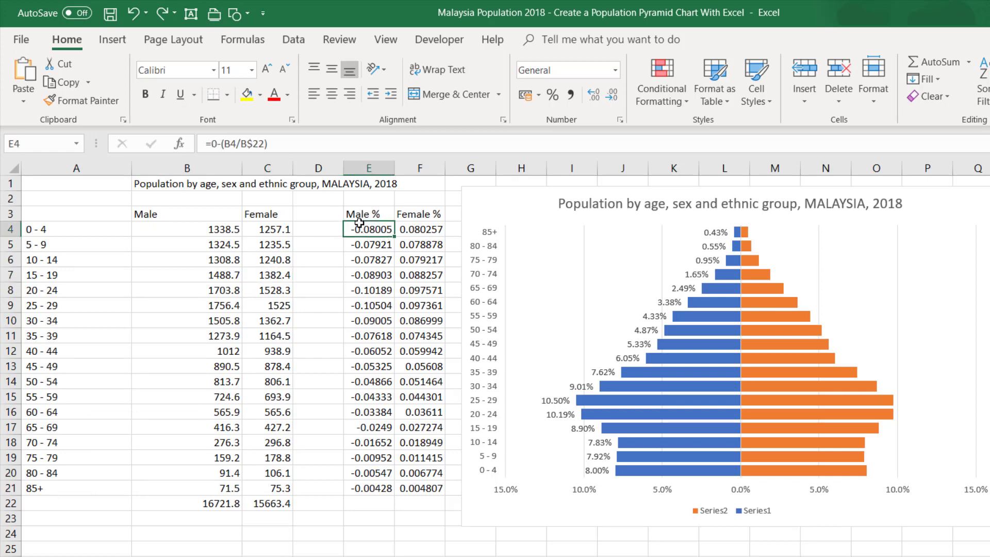
pyautogui.click(415, 228)
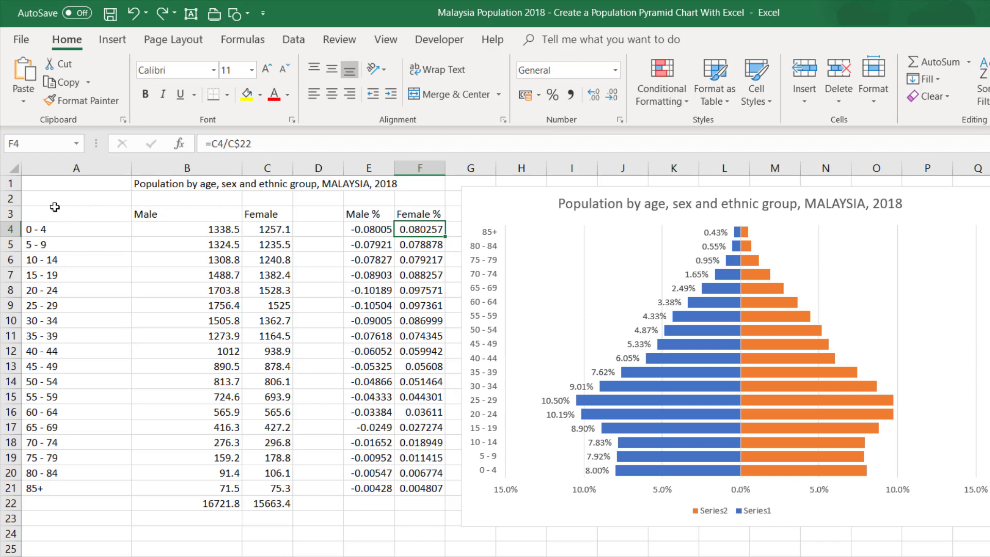
# - Copy the population table in A1:C22 and paste it into a new worksheet starting at A1
pyautogui.moveTo(54, 207); pyautogui.dragTo(281, 503)
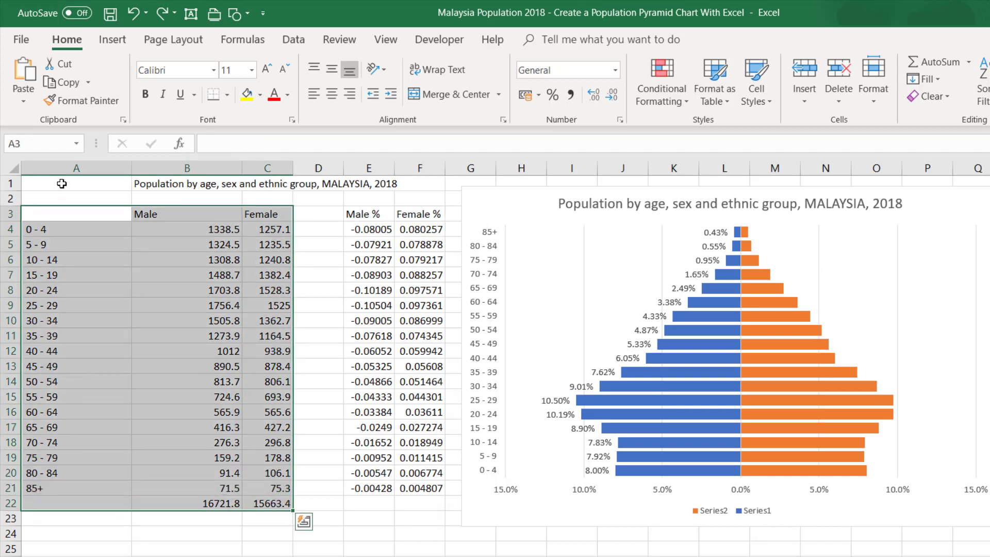
pyautogui.moveTo(62, 184); pyautogui.dragTo(268, 501)
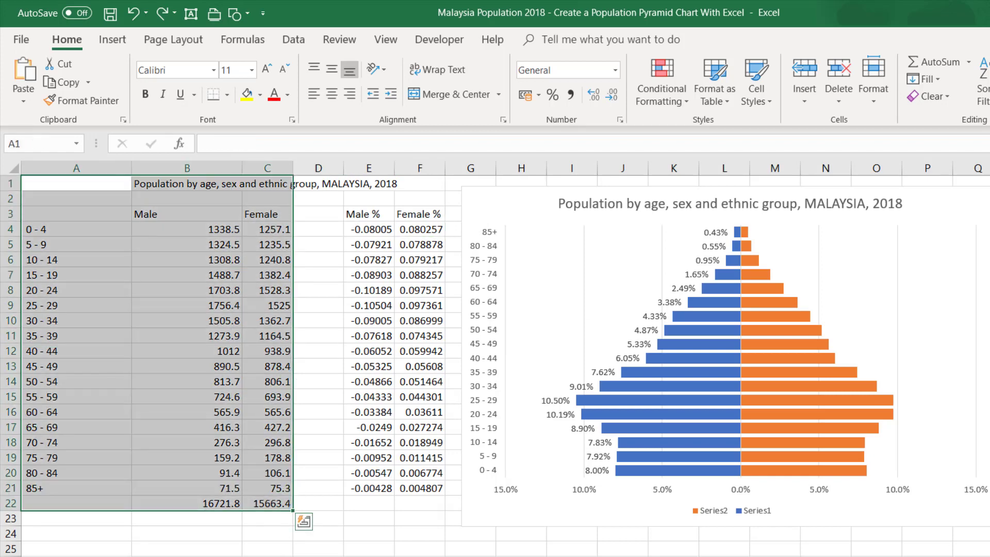
pyautogui.hotkey('ctrl', 'c')
pyautogui.hotkey('shift', 'F11')
pyautogui.hotkey('ctrl', 'v')
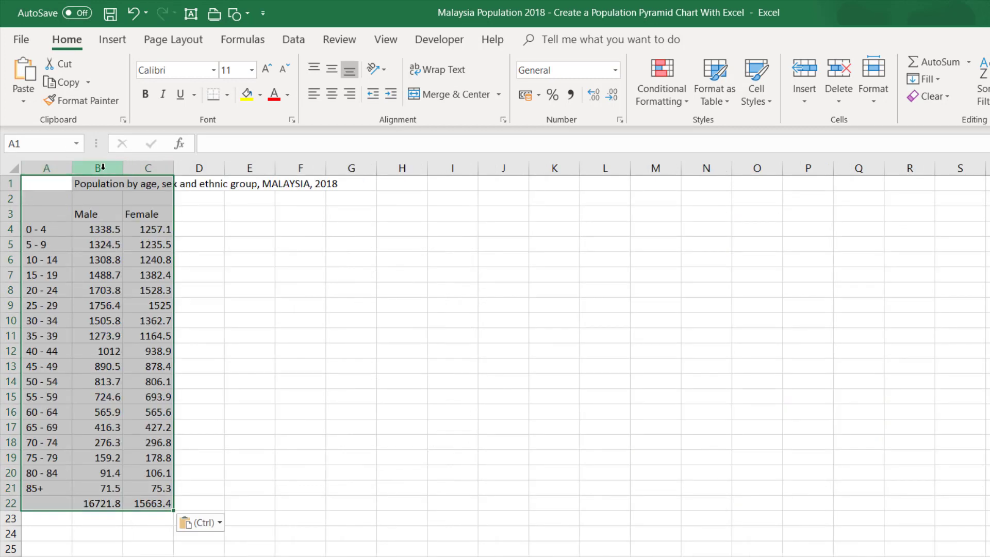
# - Link E3 to the Male heading with =B3 and F3 to the Female heading with =C3
pyautogui.click(237, 226)
pyautogui.click(245, 211)
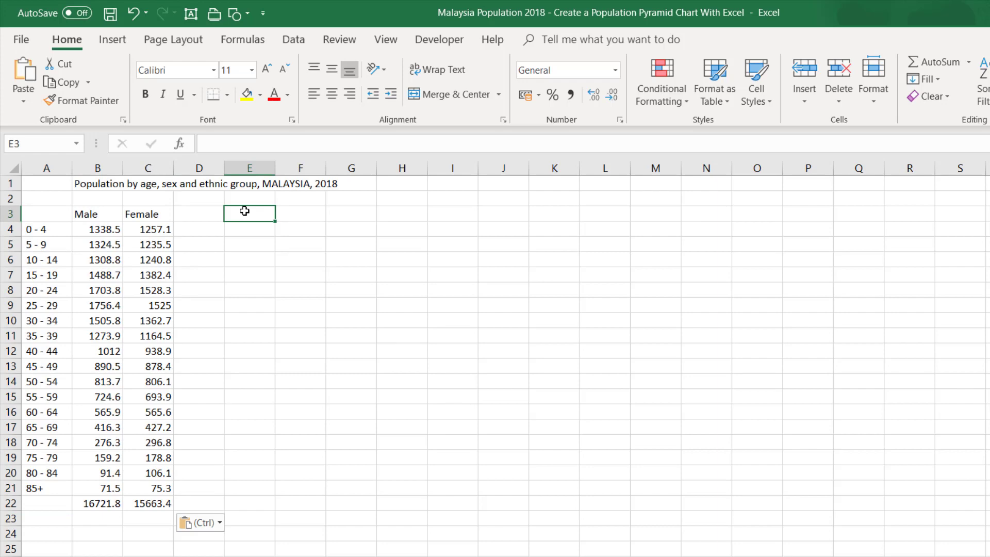
pyautogui.write('=')
pyautogui.click(88, 212)
pyautogui.press('Return')
pyautogui.click(291, 213)
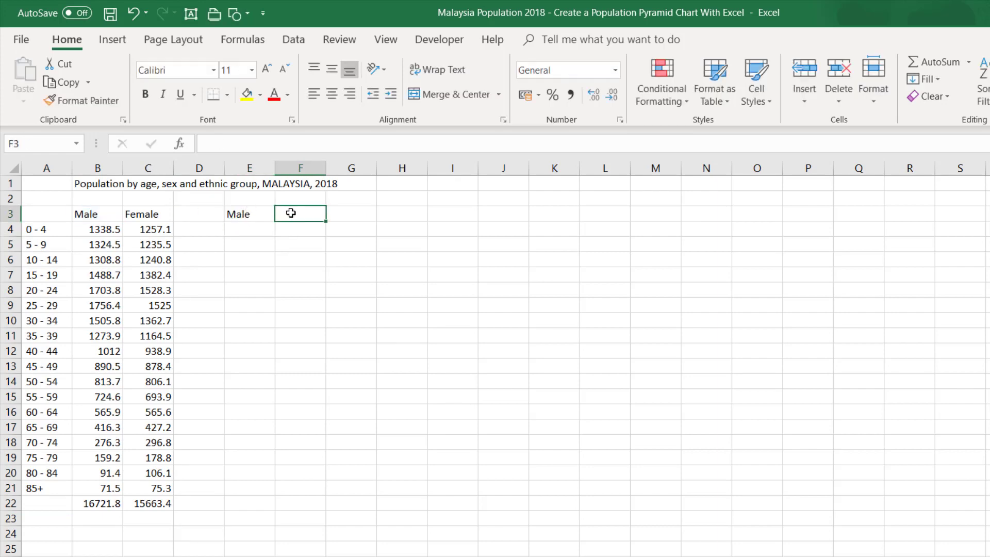
pyautogui.write('=')
pyautogui.click(148, 213)
pyautogui.press('Return')
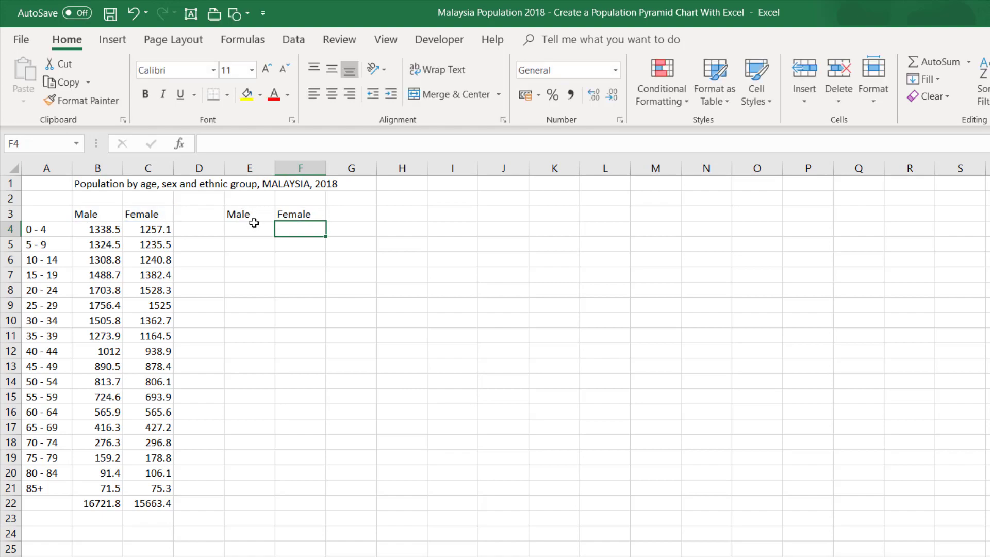
# - Extend the heading formula in E3 to =B3&" %", with a space before the percent sign
pyautogui.click(255, 213)
pyautogui.click(255, 141)
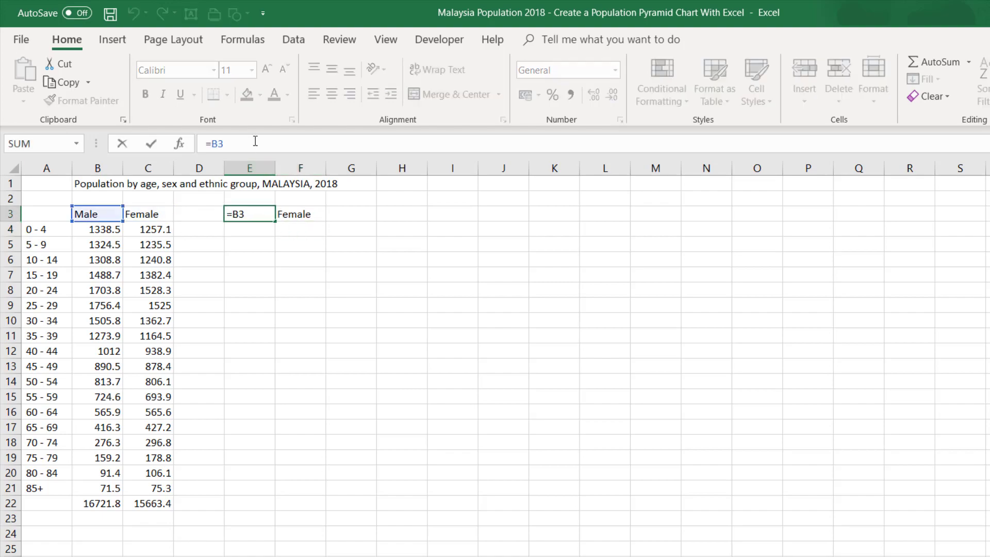
pyautogui.write('&3:')
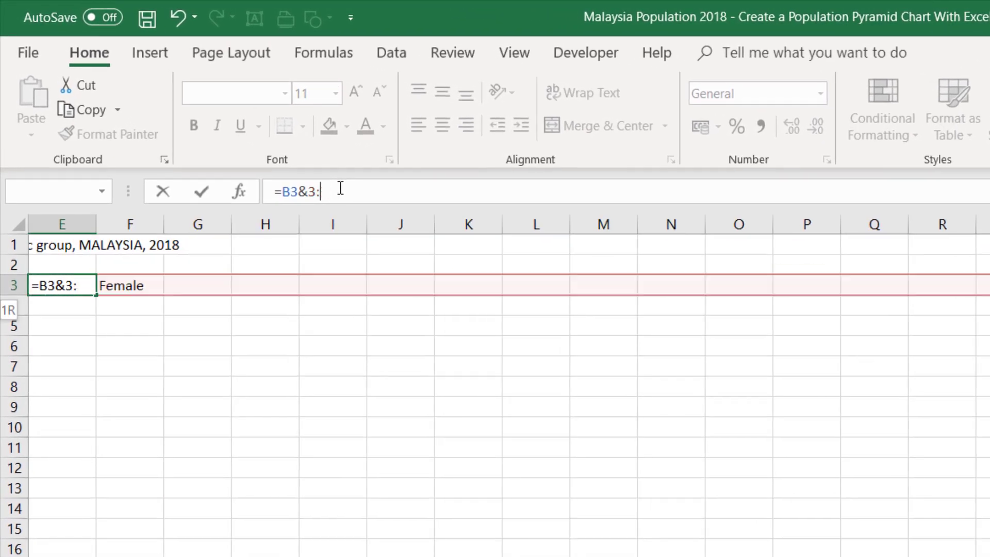
pyautogui.press('BackSpace')
pyautogui.press('BackSpace')
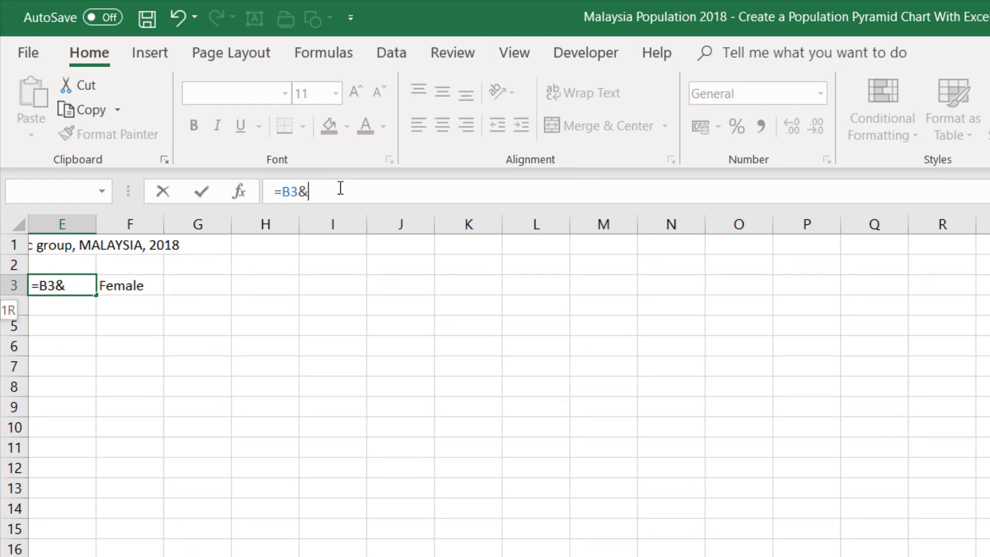
pyautogui.write('"%"')
pyautogui.press('Return')
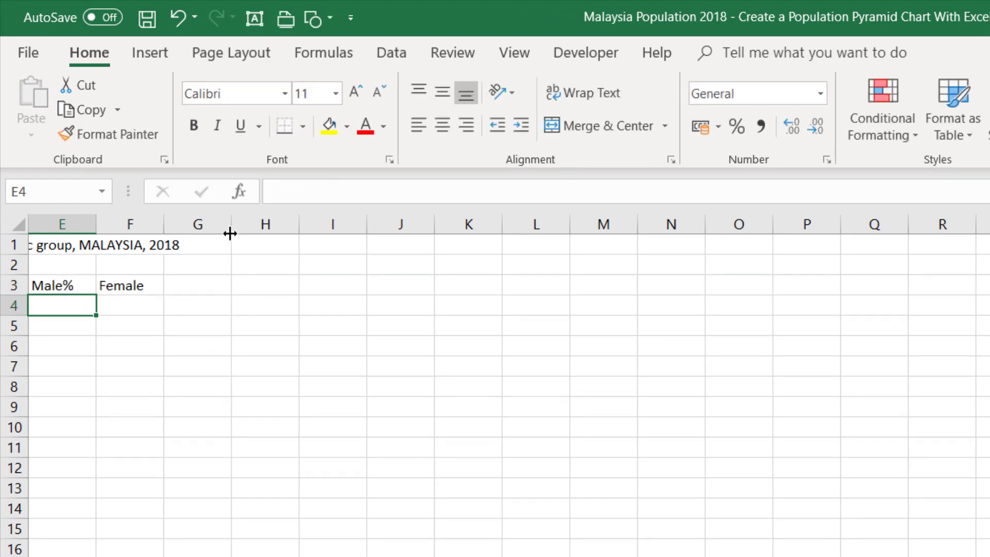
pyautogui.click(78, 286)
pyautogui.click(313, 189)
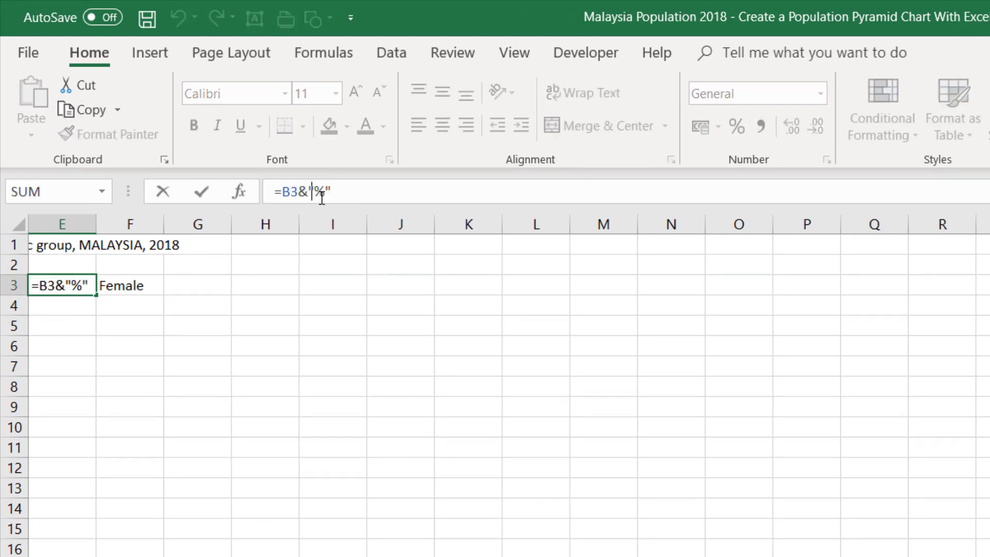
pyautogui.press('BackSpace')
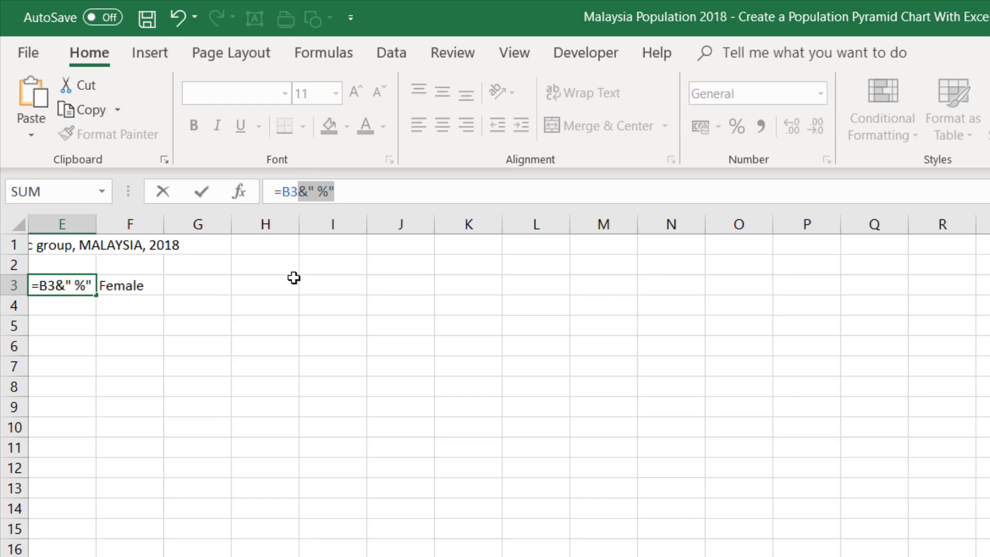
pyautogui.press('Return')
# - Extend the heading formula in F3 to =C3&" %"
pyautogui.click(157, 280)
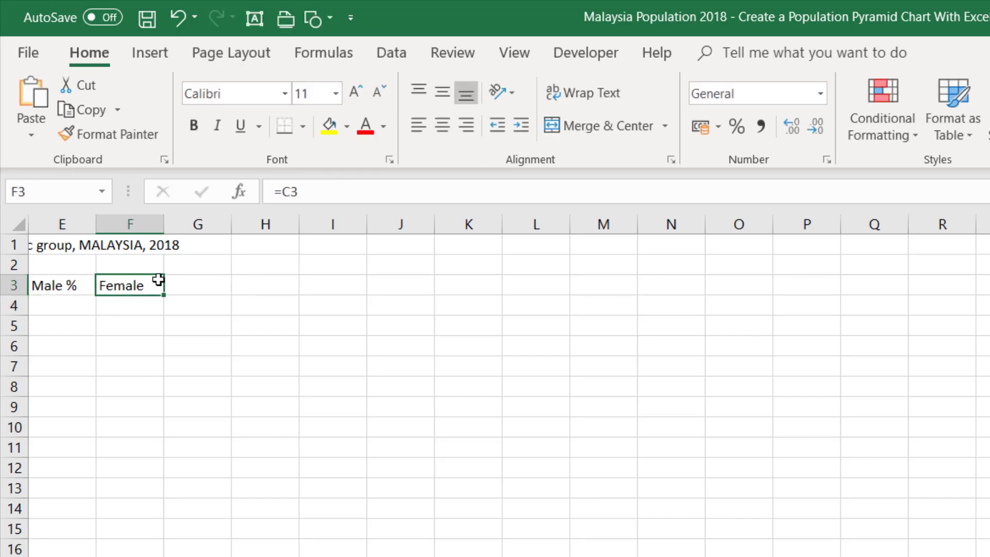
pyautogui.click(324, 196)
pyautogui.write('&" %"')
pyautogui.press('Return')
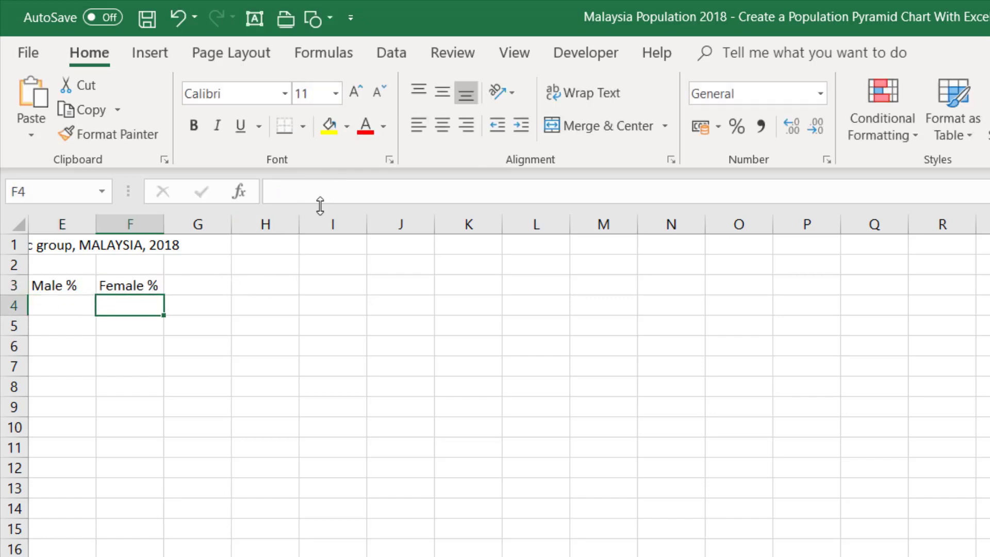
# - Enter the formula =0-(B4/B$22) in E4 to calculate the male share of the 0 - 4 age group as a negative value
pyautogui.hotkey('ctrl', 'Home')
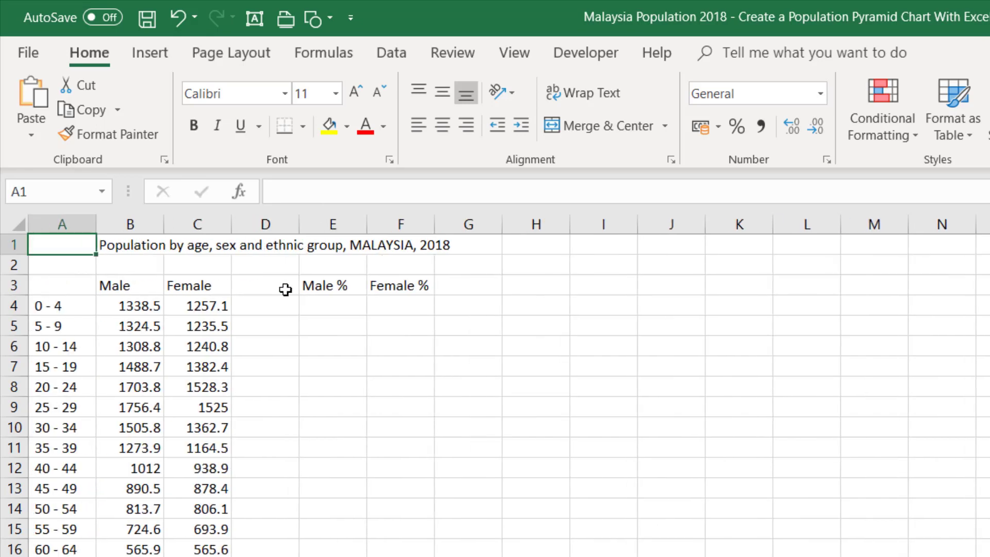
pyautogui.click(333, 306)
pyautogui.keyDown('ctrl'); pyautogui.scroll(3, 406, 505); pyautogui.keyUp('ctrl')
pyautogui.scroll(1, 407, 462)
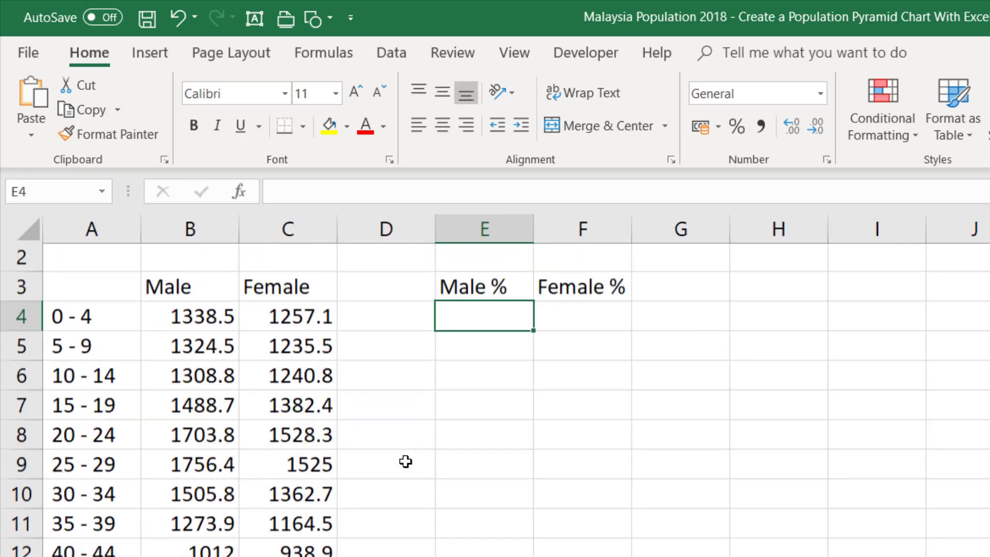
pyautogui.write('=')
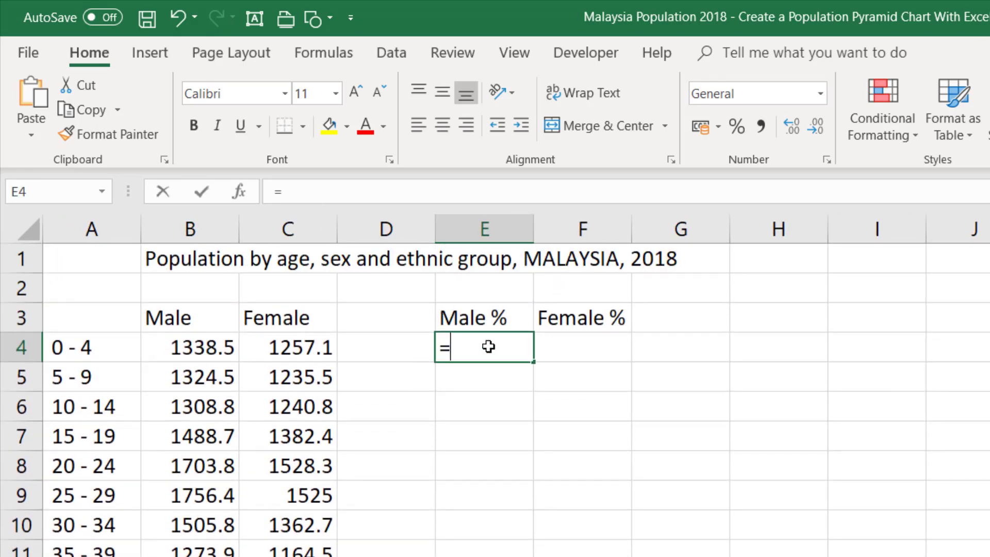
pyautogui.write('0')
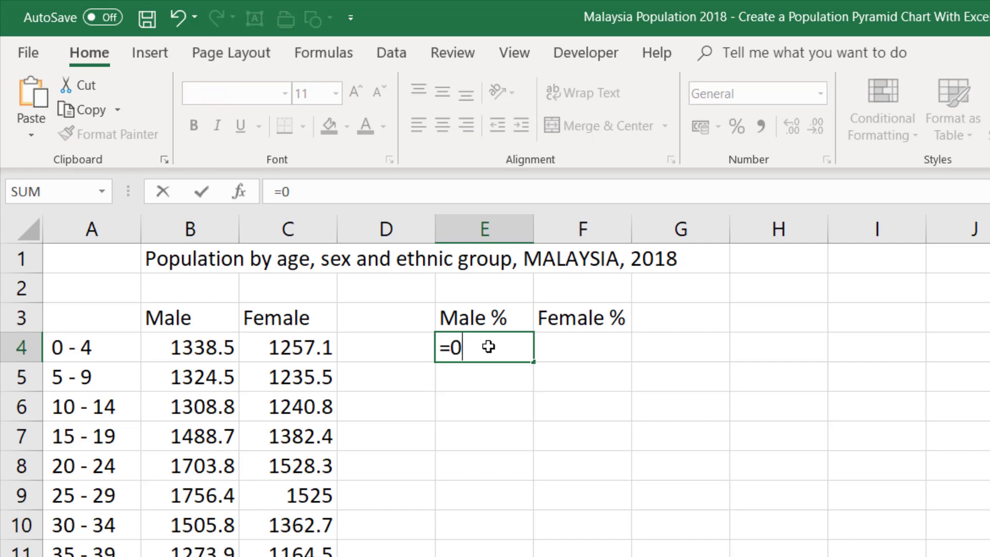
pyautogui.write('-(')
pyautogui.click(187, 350)
pyautogui.scroll(-2, 177, 280)
pyautogui.scroll(1, 183, 348)
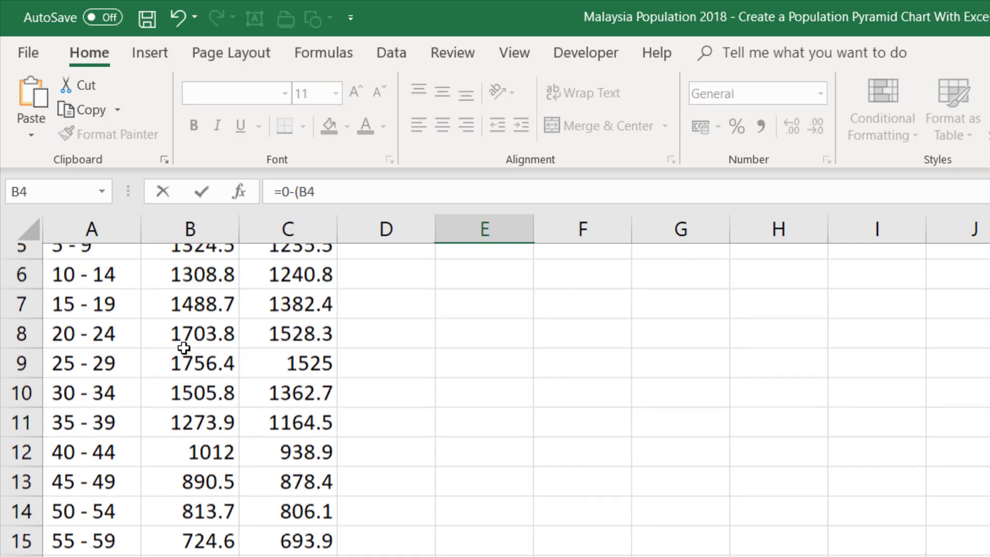
pyautogui.scroll(2, 184, 348)
pyautogui.write('/')
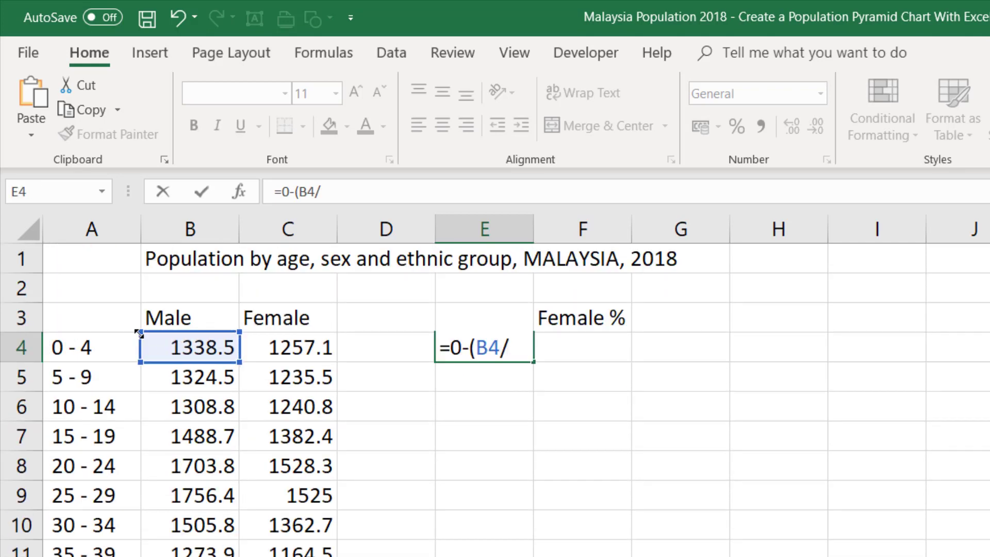
pyautogui.scroll(-2, 164, 508)
pyautogui.click(180, 554)
pyautogui.scroll(2, 180, 555)
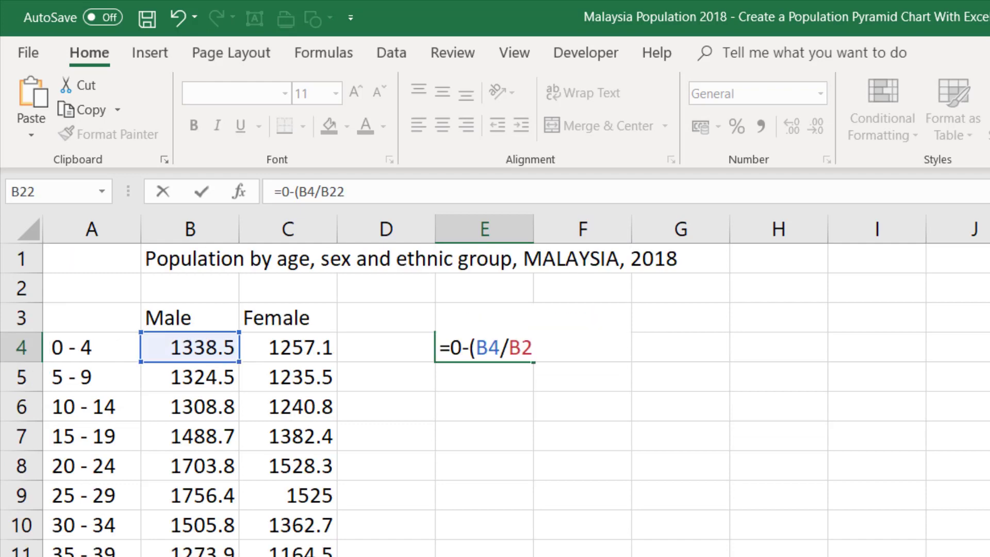
pyautogui.click(524, 347)
pyautogui.write('$22')
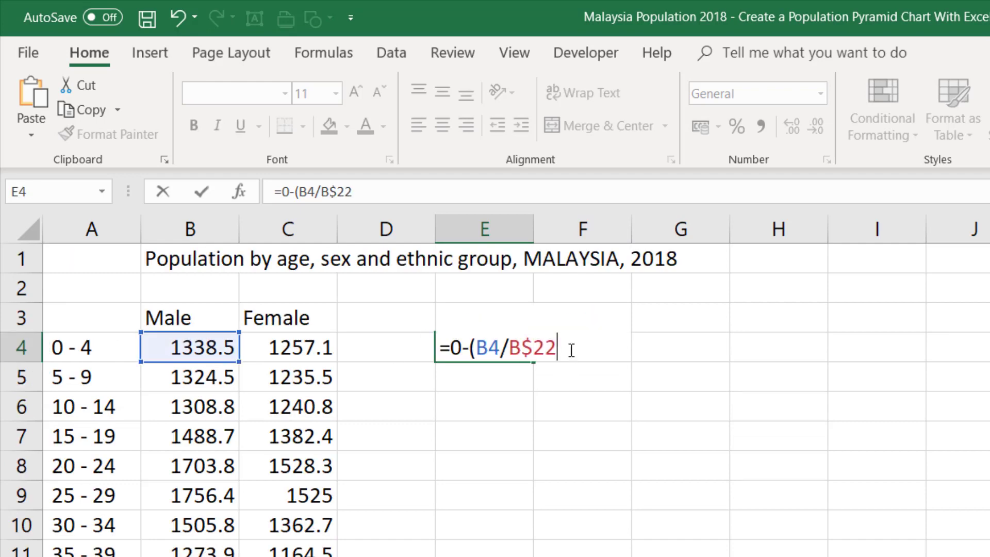
pyautogui.write(')')
pyautogui.press('Return')
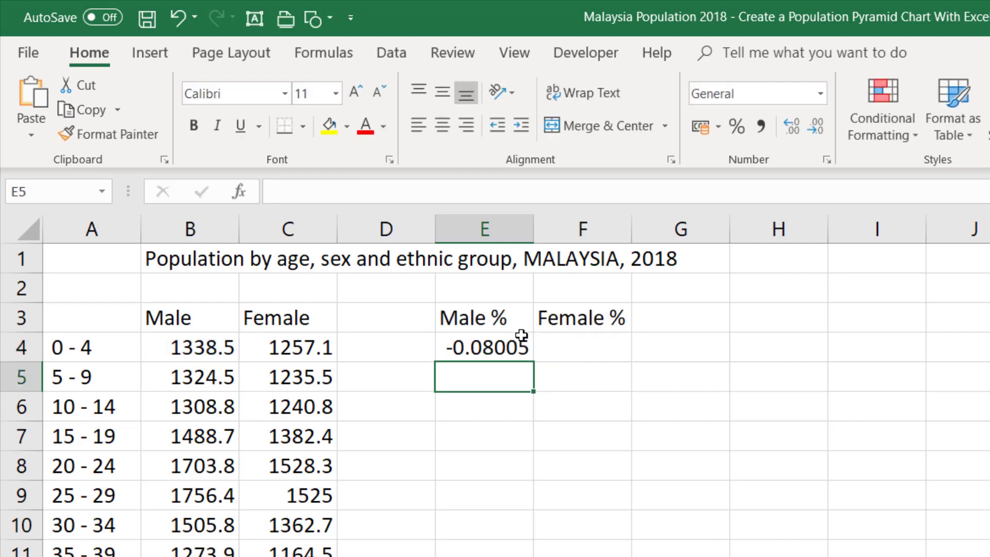
# - Fill the E4 formula down to the 85+ row and across into the Female % column, covering E4:F21
pyautogui.click(529, 355)
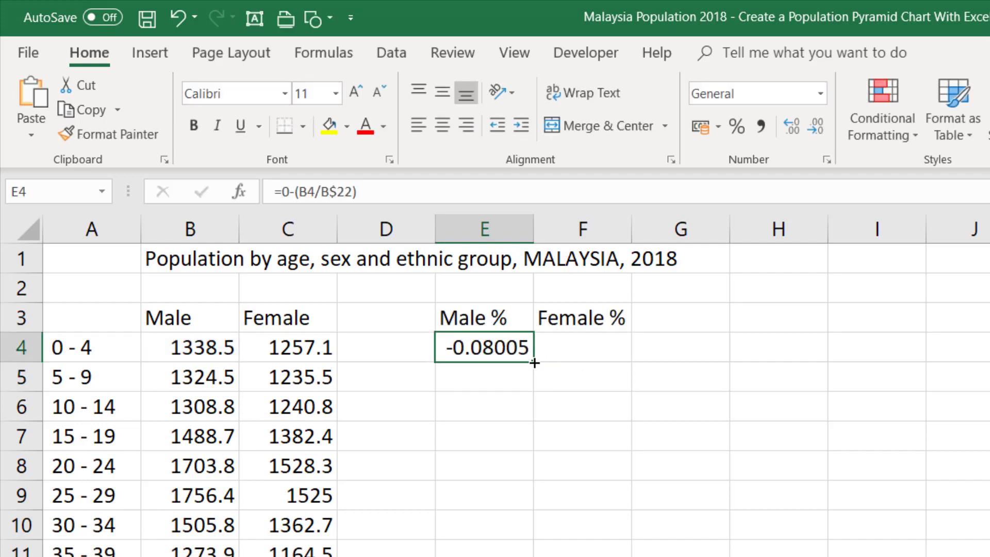
pyautogui.moveTo(534, 362); pyautogui.dragTo(532, 407)
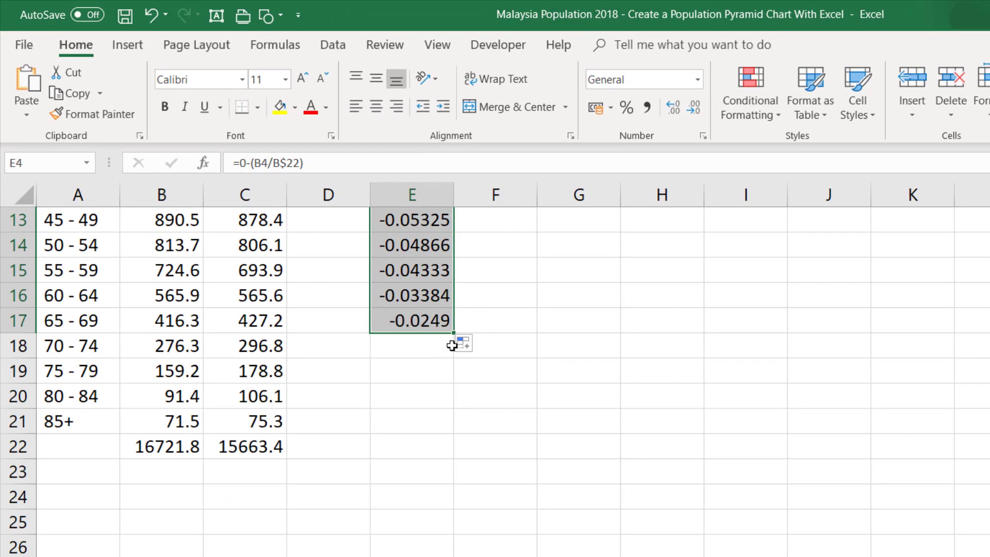
pyautogui.moveTo(454, 333); pyautogui.dragTo(535, 435)
pyautogui.scroll(4, 436, 479)
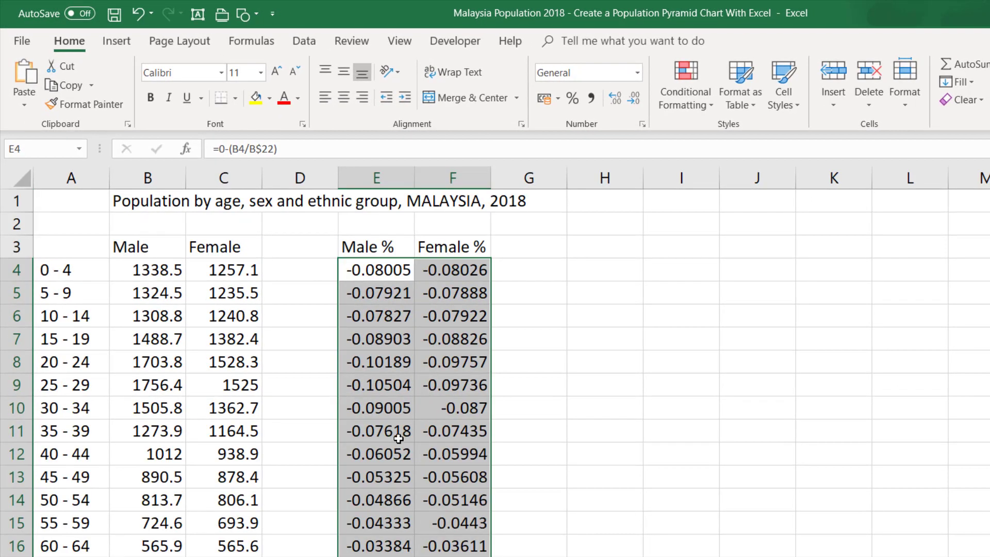
# - Change the 0 - 4 Female % formula in F4 to =C4/C$22 for a positive share
pyautogui.doubleClick(452, 268)
pyautogui.scroll(-3, 451, 271)
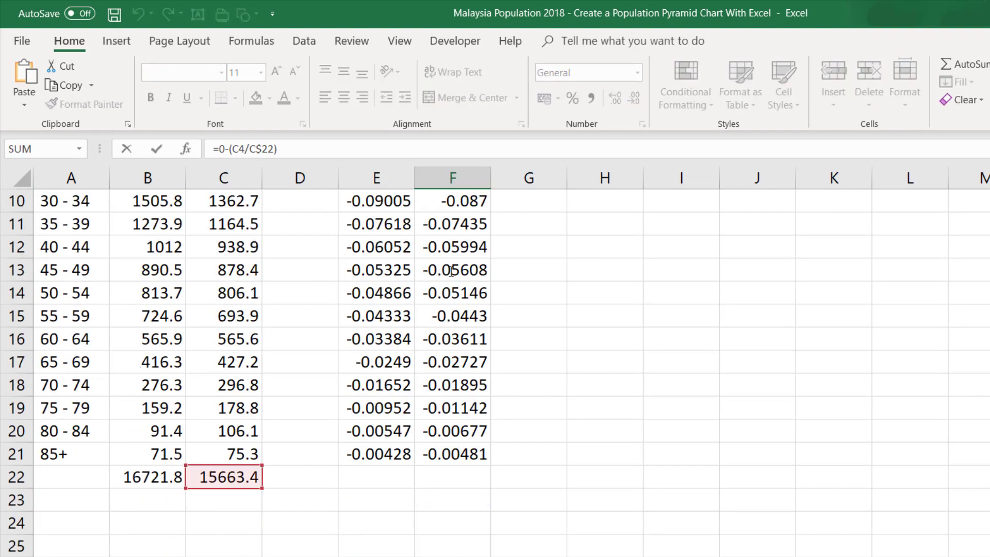
pyautogui.scroll(3, 451, 272)
pyautogui.moveTo(444, 267); pyautogui.dragTo(427, 266)
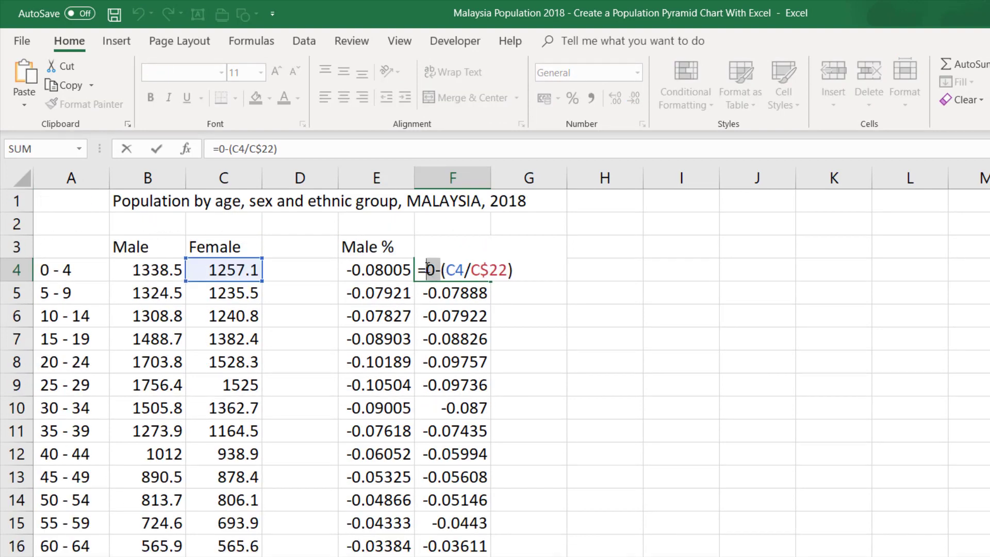
pyautogui.press('Delete')
pyautogui.press('Delete')
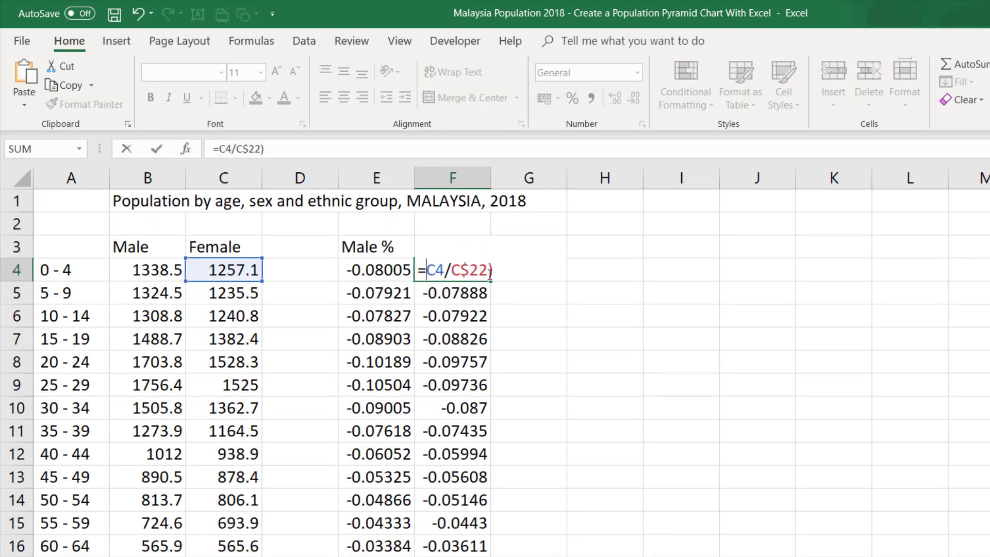
pyautogui.click(491, 270)
pyautogui.press('Delete')
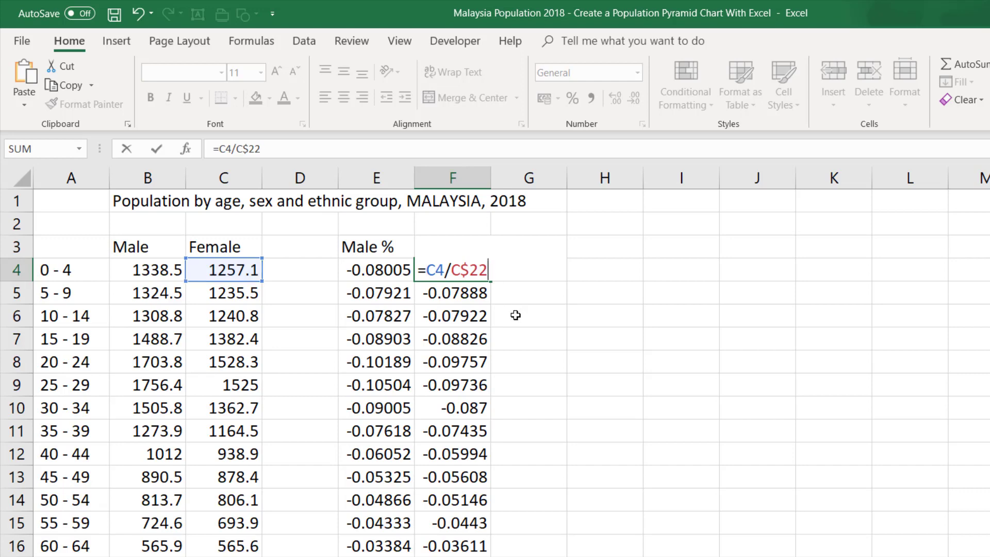
pyautogui.press('Return')
# - Fill the F4 formula down the Female % column to the 85+ row
pyautogui.click(487, 277)
pyautogui.doubleClick(489, 278)
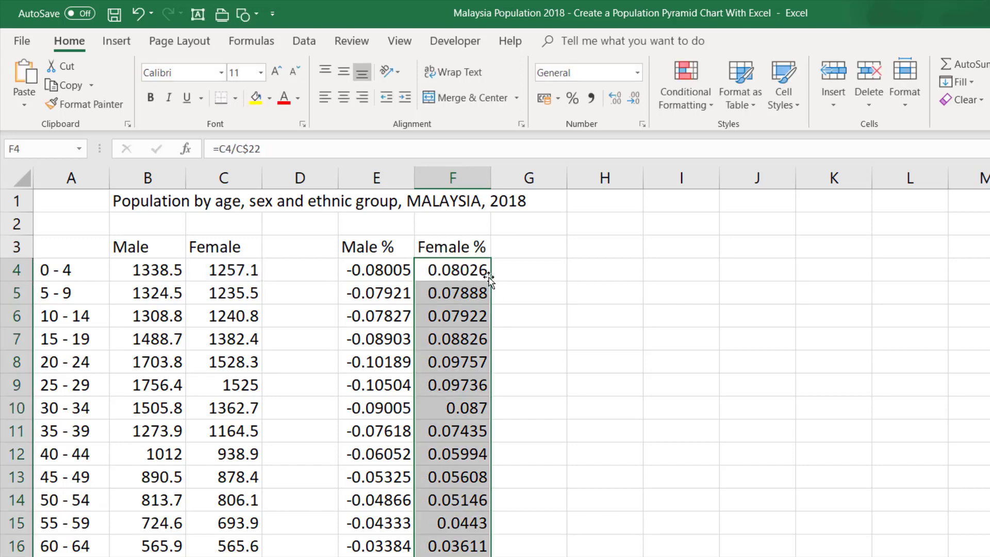
pyautogui.keyDown('ctrl'); pyautogui.scroll(-2, 486, 270); pyautogui.keyUp('ctrl')
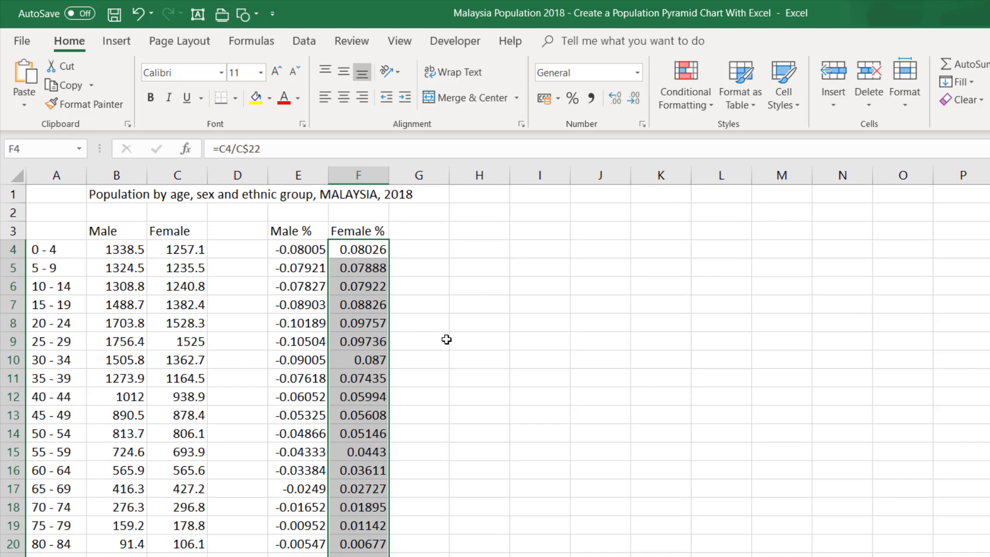
pyautogui.click(305, 316)
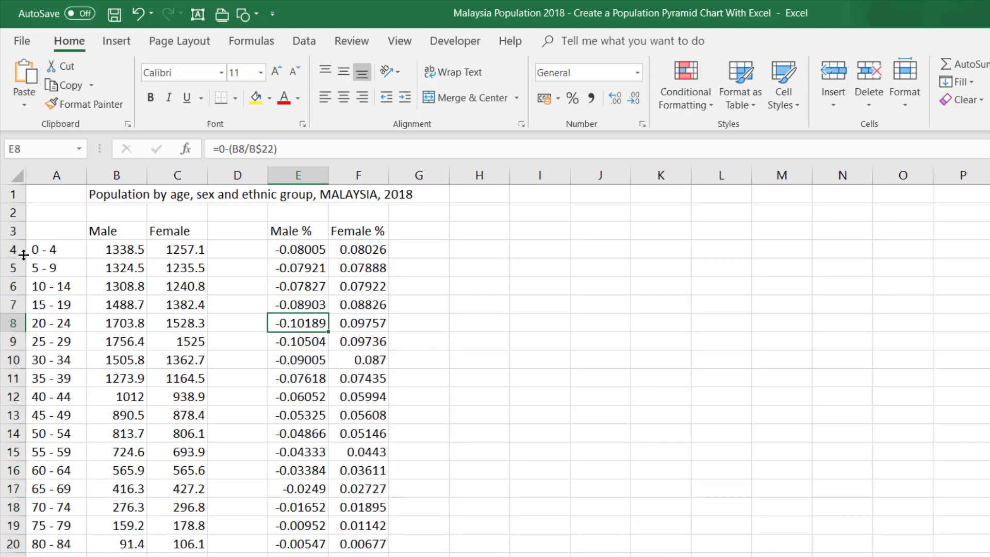
# - Insert a 2-D Clustered Bar chart from the age groups in A3:A21 and the percentage columns in E3:F21
pyautogui.moveTo(62, 227); pyautogui.dragTo(71, 554)
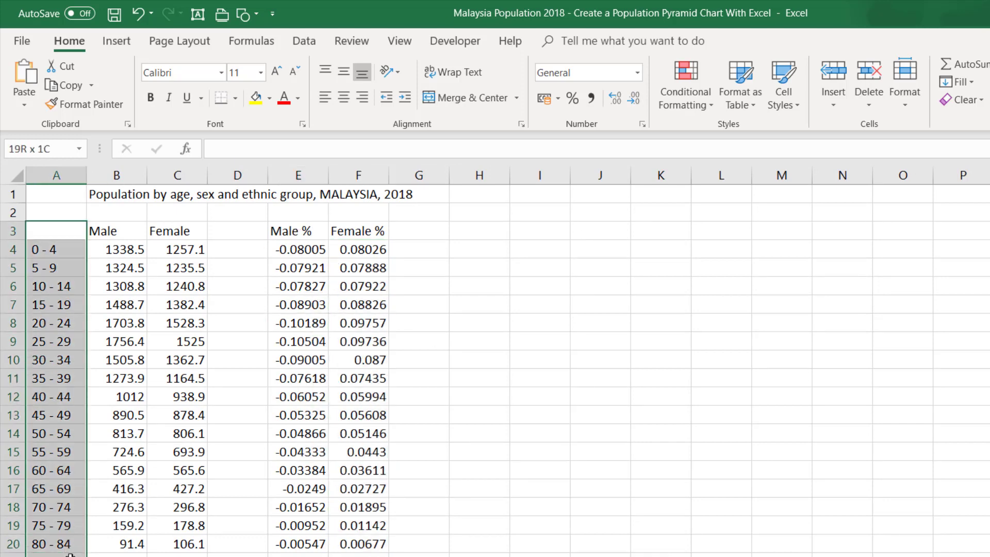
pyautogui.moveTo(284, 228); pyautogui.dragTo(356, 554)
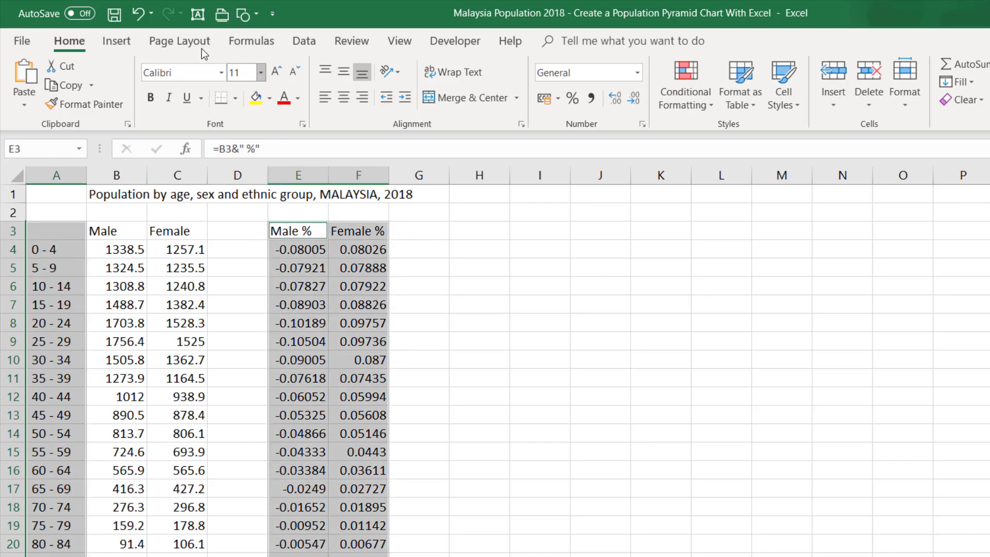
pyautogui.click(107, 41)
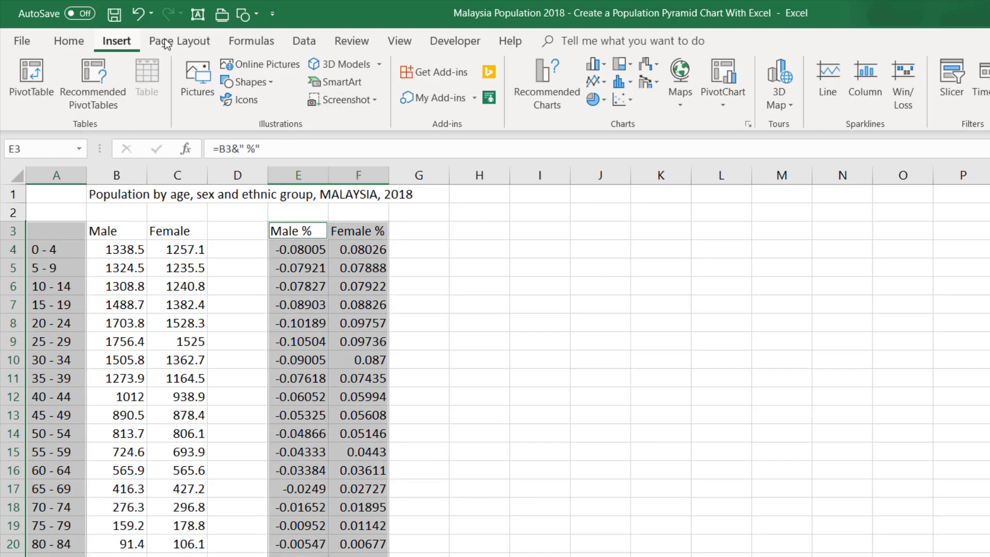
pyautogui.click(602, 62)
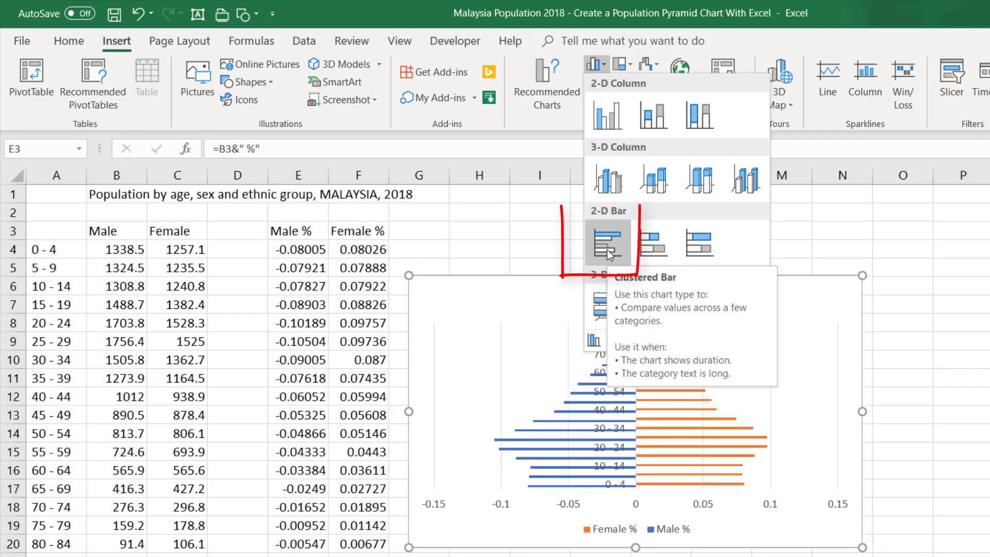
pyautogui.click(607, 250)
# - Move the bar chart up beside the data table and enlarge it to span roughly rows 2 to 20
pyautogui.moveTo(524, 280); pyautogui.dragTo(524, 212)
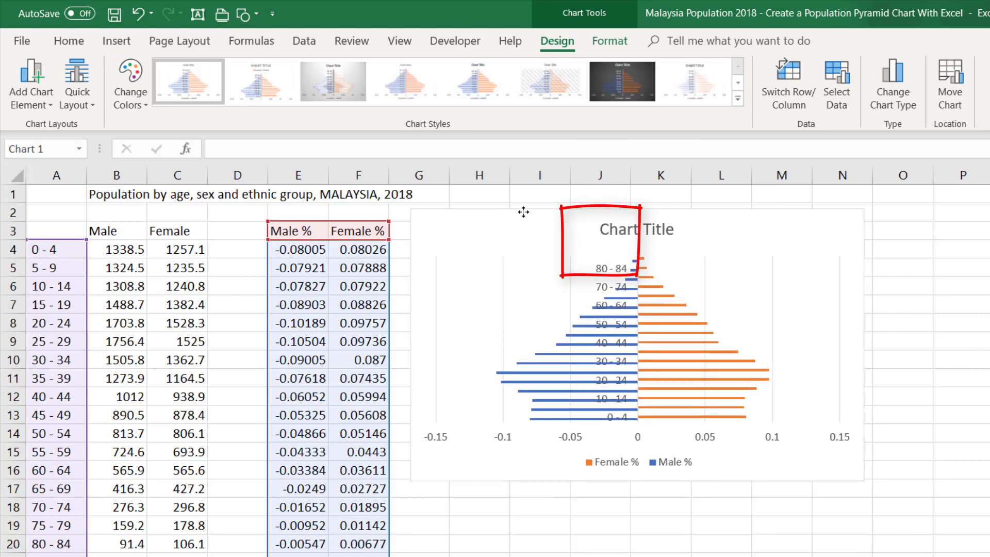
pyautogui.moveTo(863, 478); pyautogui.dragTo(868, 543)
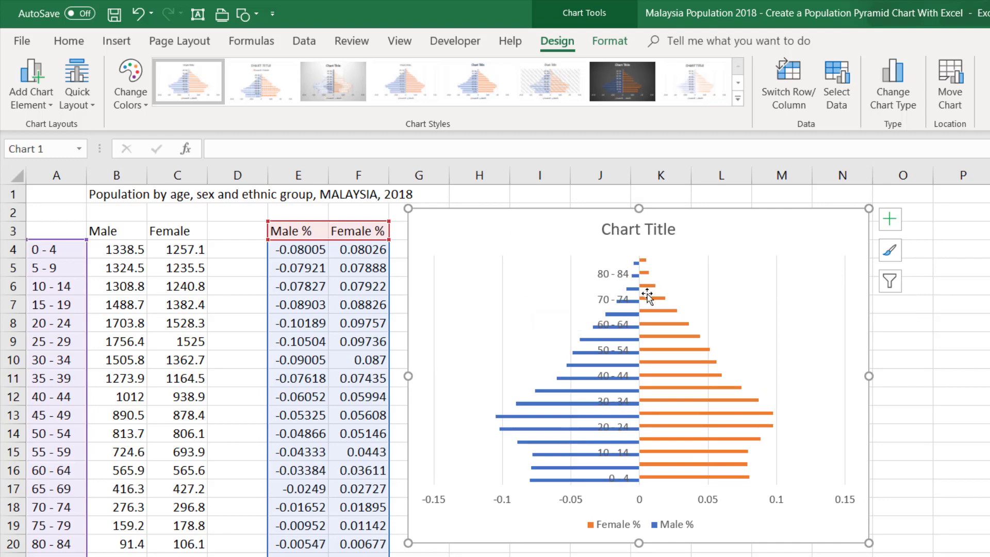
pyautogui.click(616, 277)
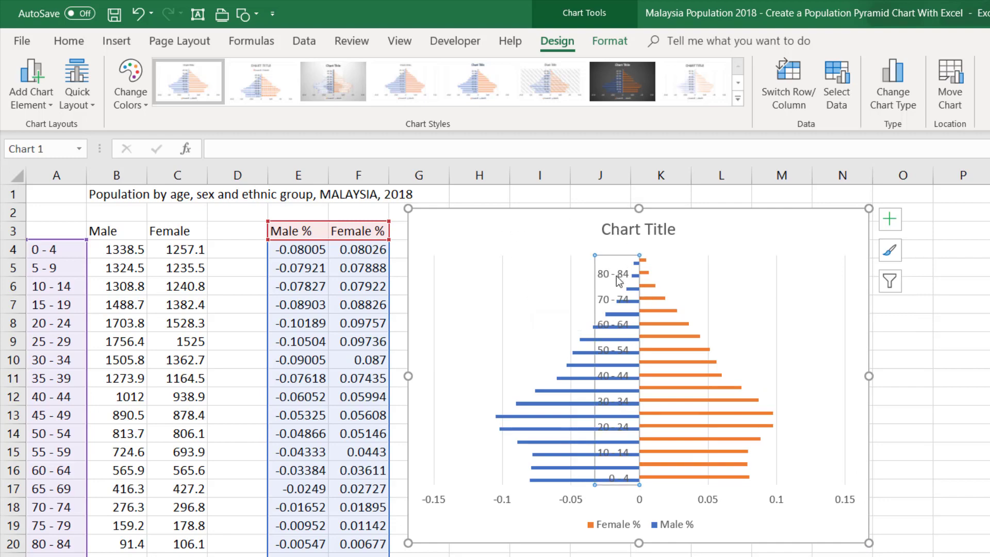
pyautogui.click(553, 221)
pyautogui.moveTo(872, 546); pyautogui.dragTo(885, 556)
pyautogui.scroll(2, 639, 532)
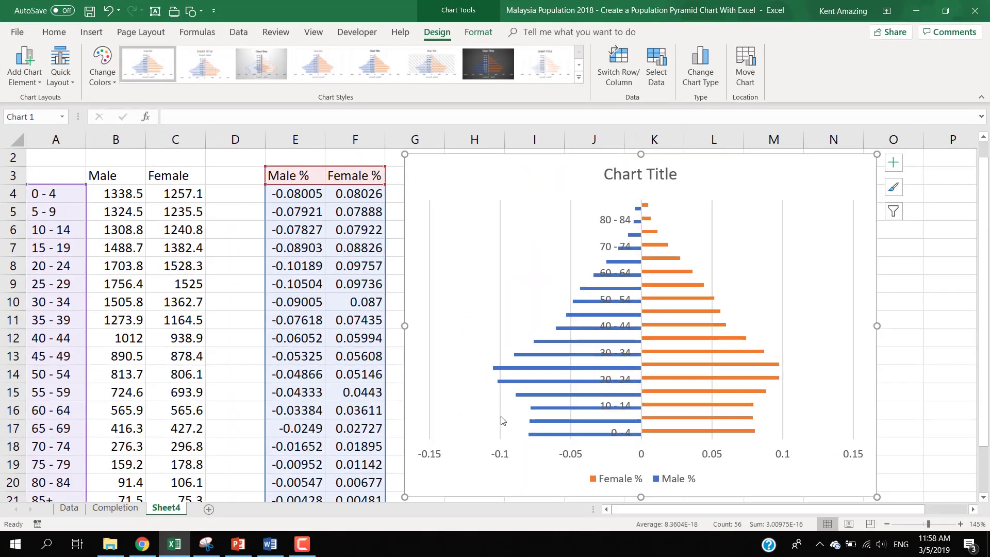
pyautogui.scroll(-2, 501, 421)
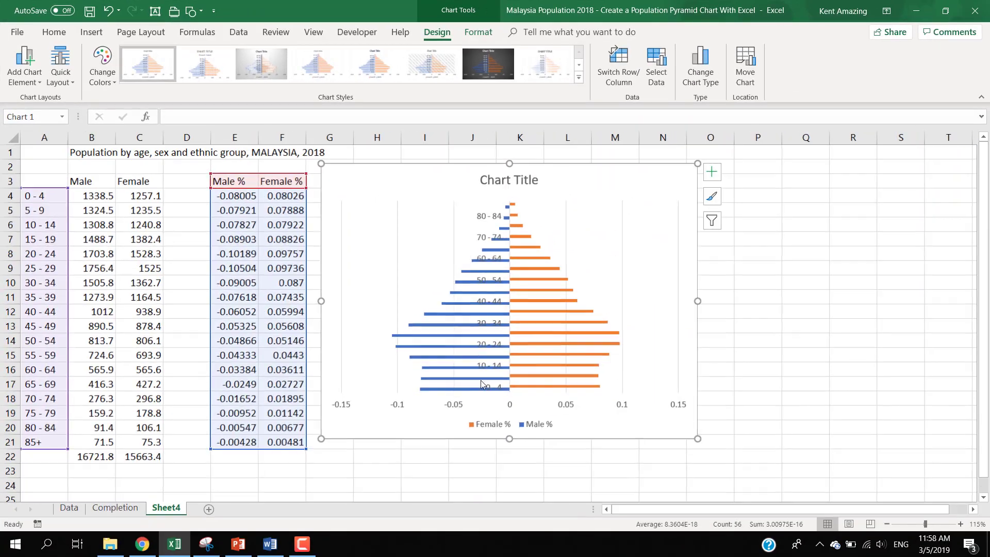
# - Open the axis formatting options for the chart's vertical age-group axis
pyautogui.click(484, 220)
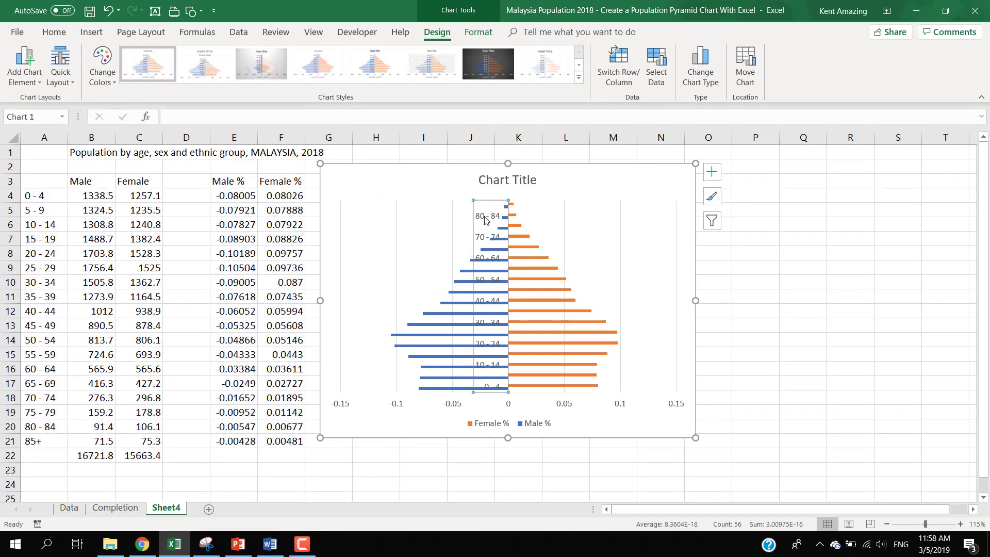
pyautogui.rightClick(485, 221)
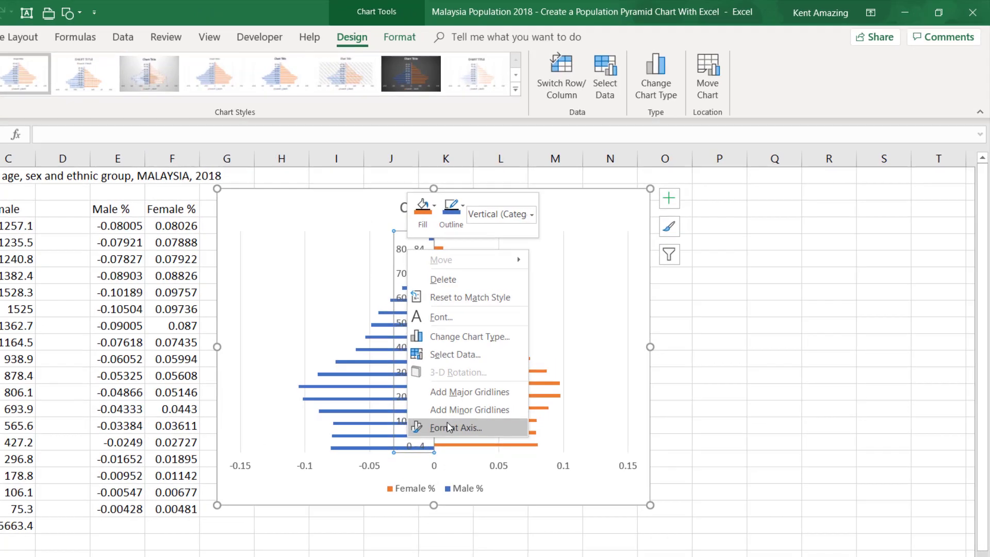
pyautogui.click(448, 427)
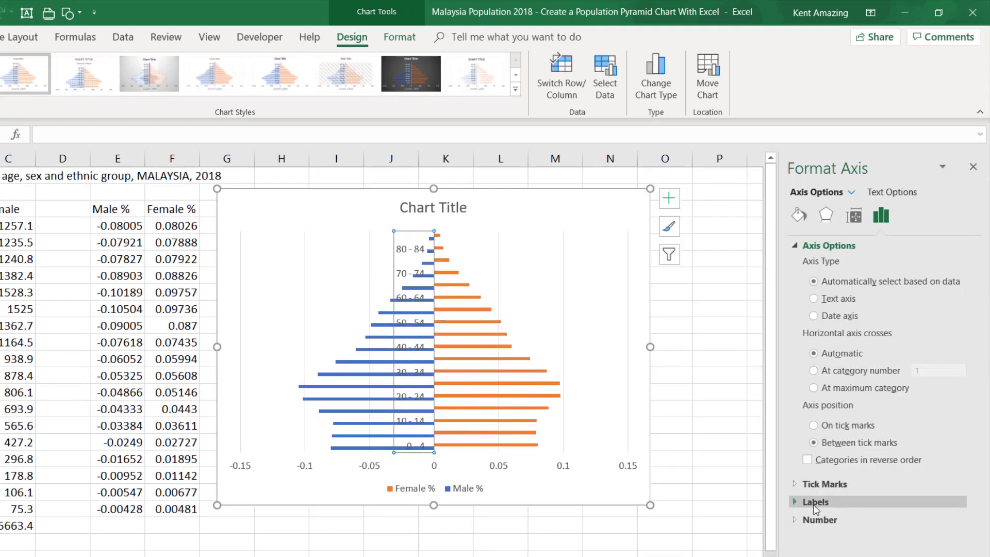
pyautogui.click(811, 485)
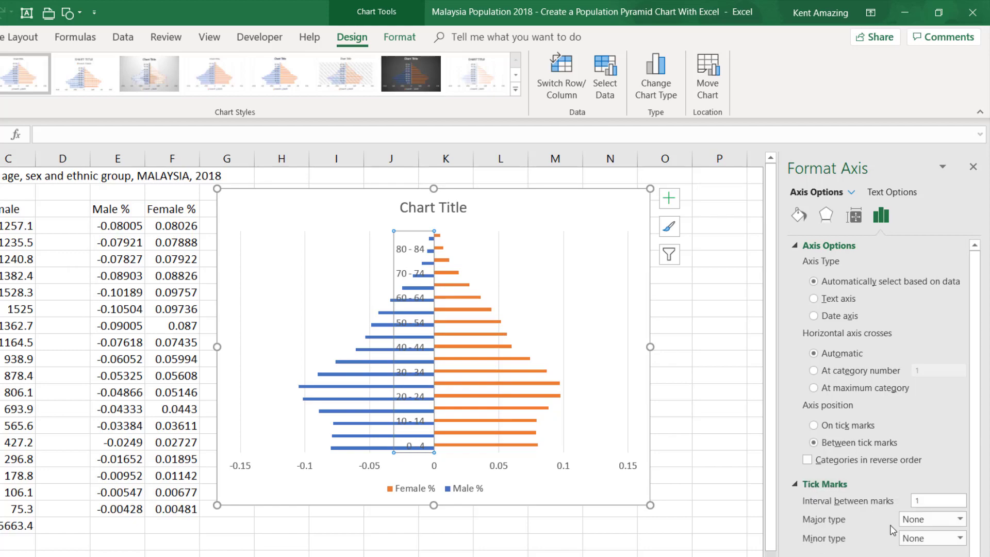
pyautogui.click(930, 539)
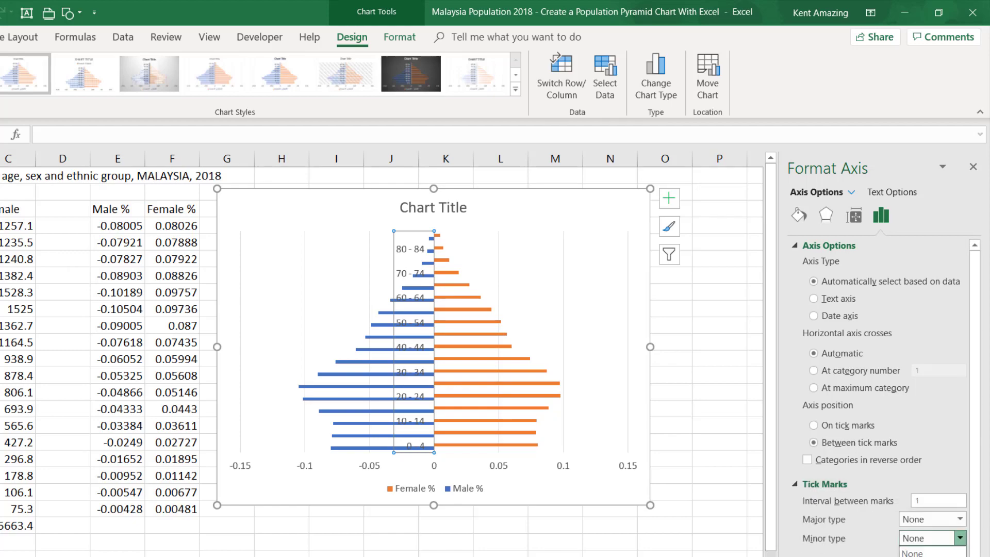
pyautogui.click(928, 519)
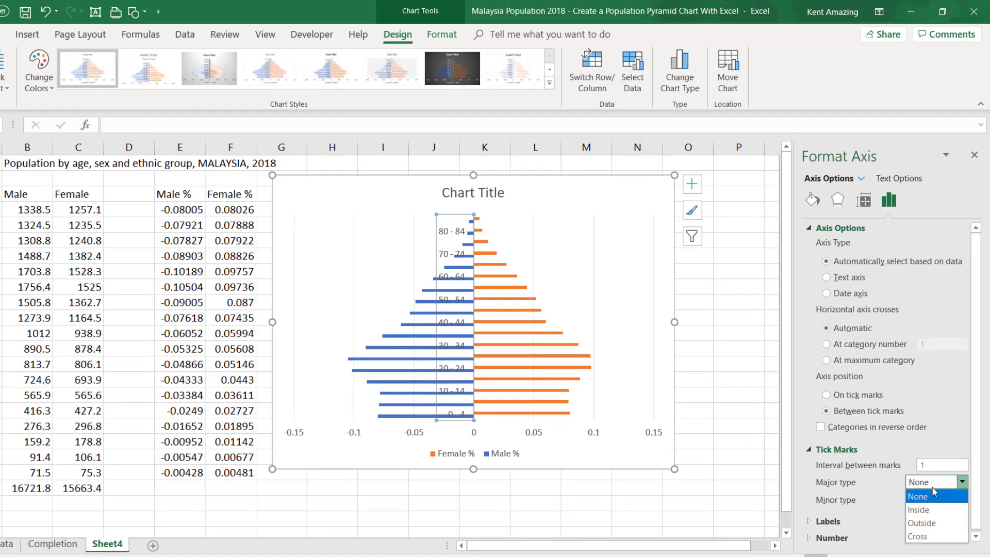
pyautogui.click(932, 489)
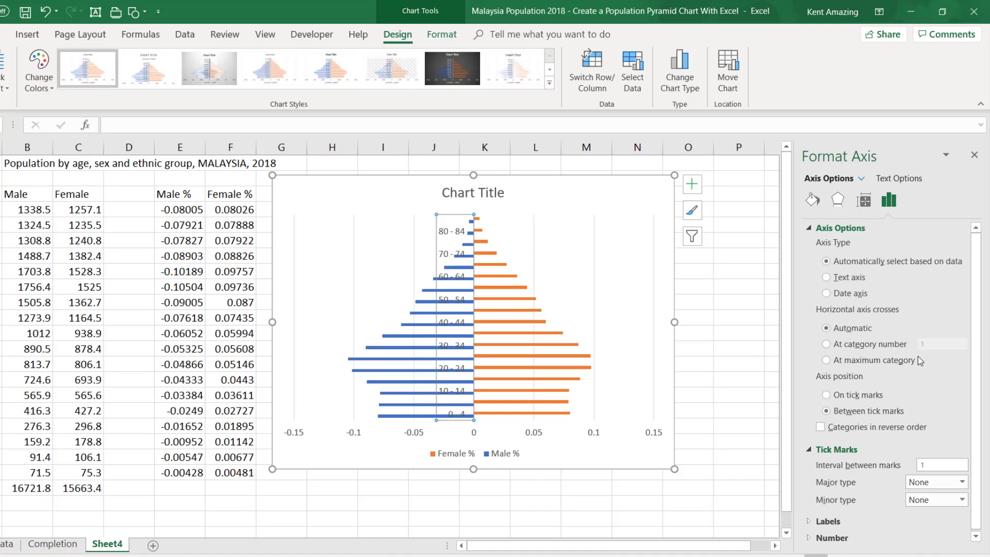
# - Set the age-group axis label position to Low
pyautogui.scroll(-1, 918, 357)
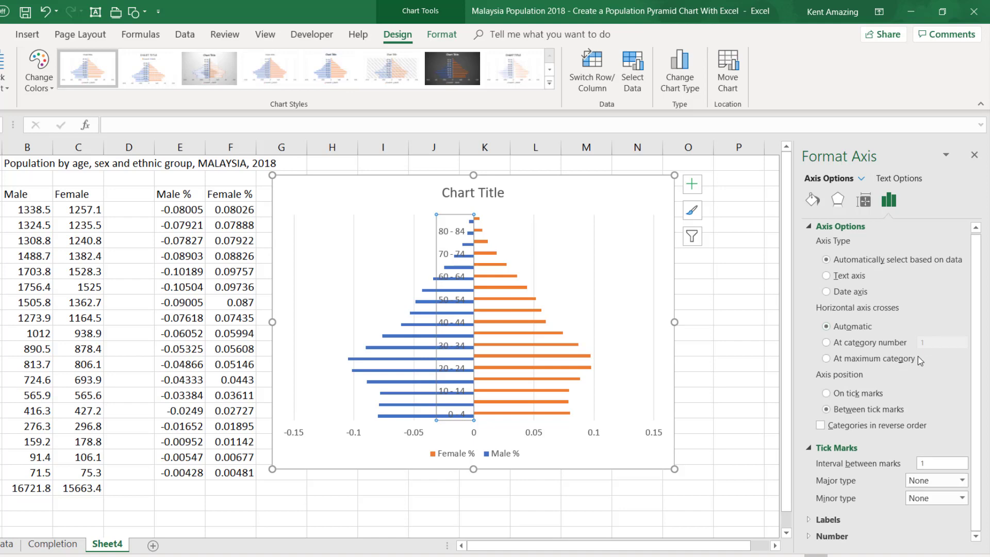
pyautogui.click(810, 519)
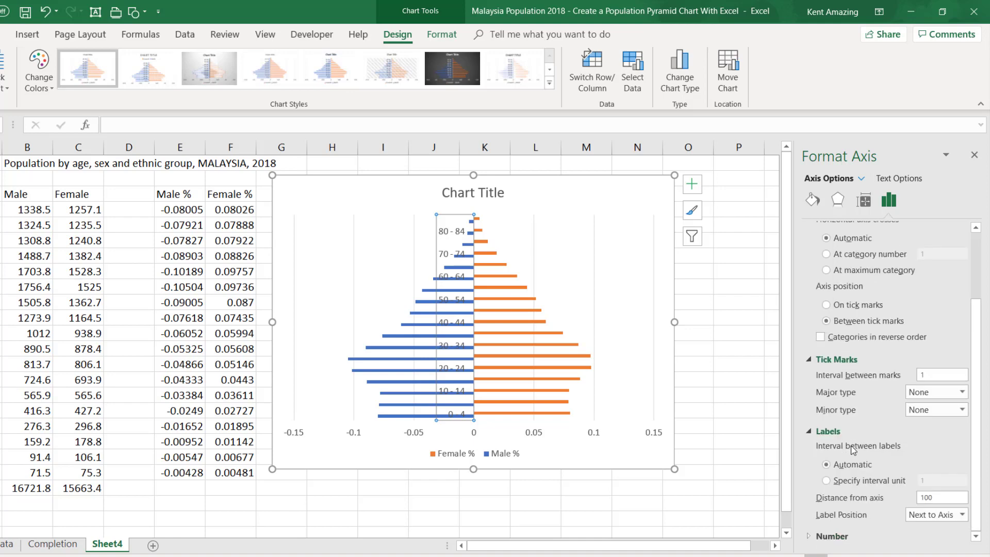
pyautogui.click(933, 517)
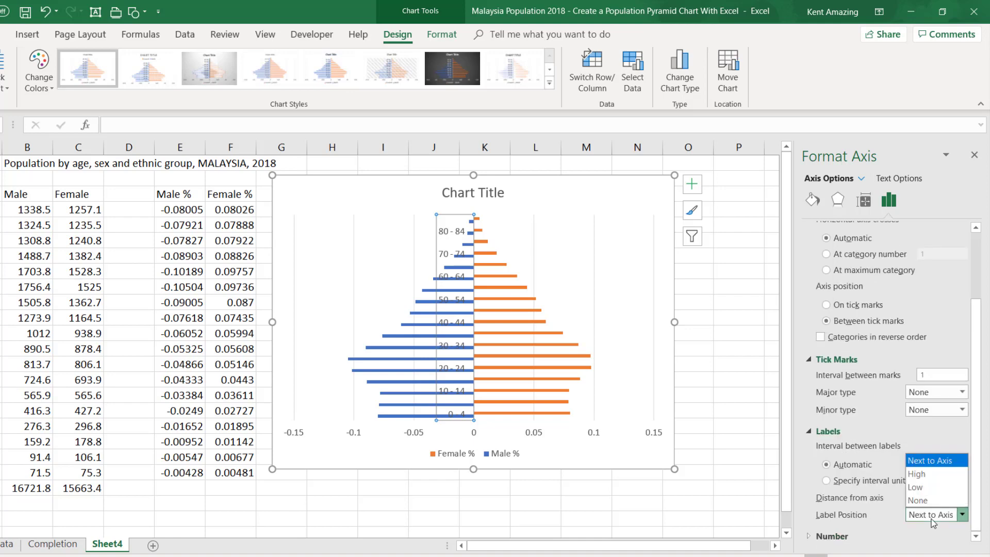
pyautogui.click(923, 489)
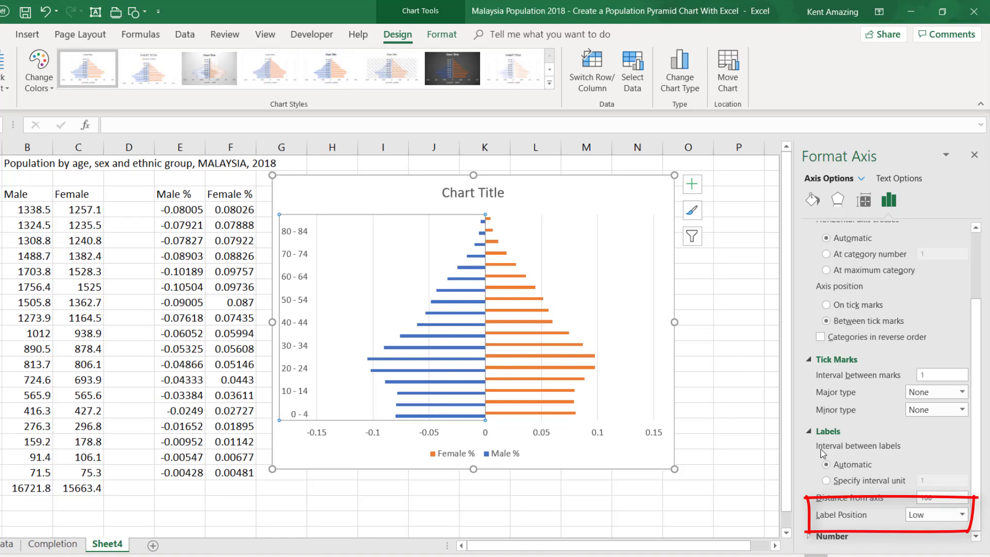
# - Try the High label position for the age-group axis and set it back to Low
pyautogui.click(918, 518)
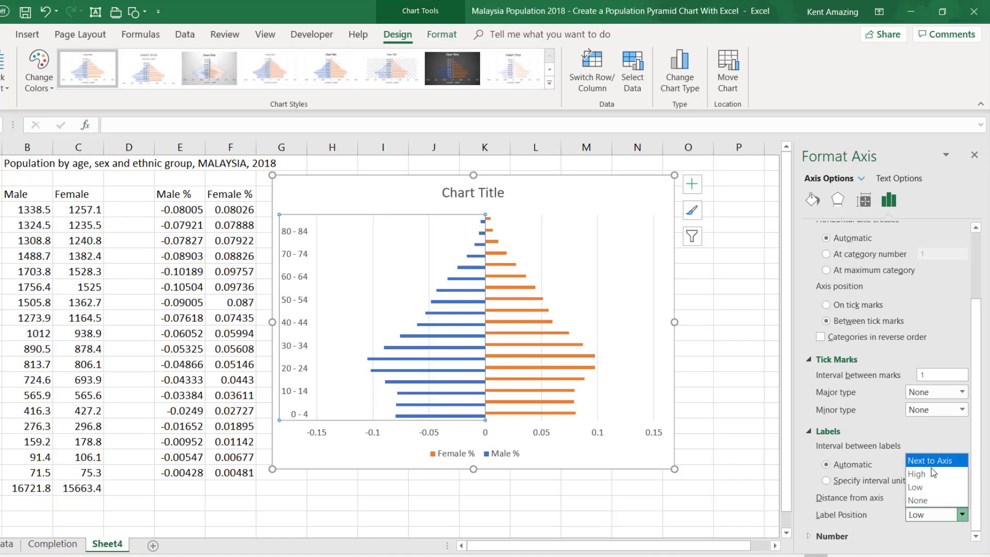
pyautogui.click(934, 473)
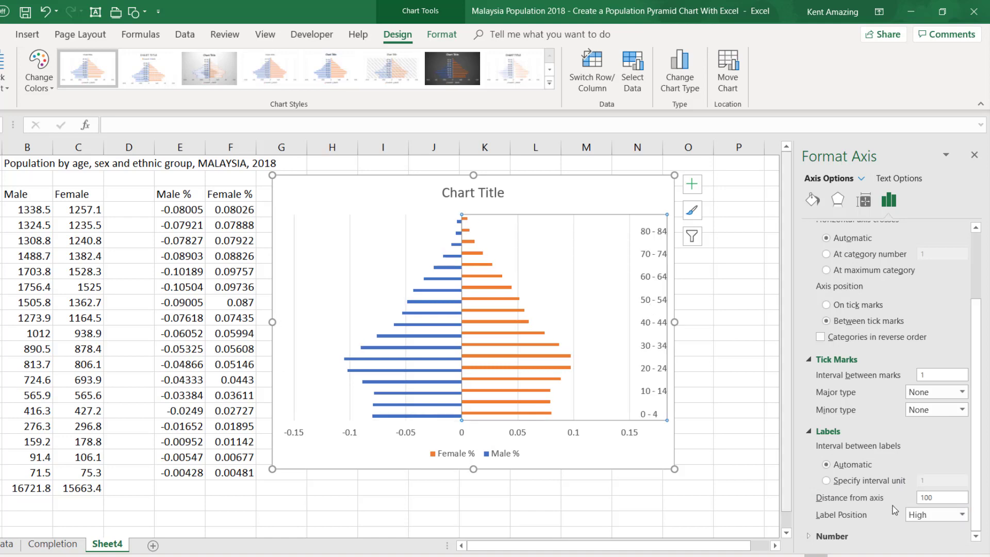
pyautogui.click(932, 512)
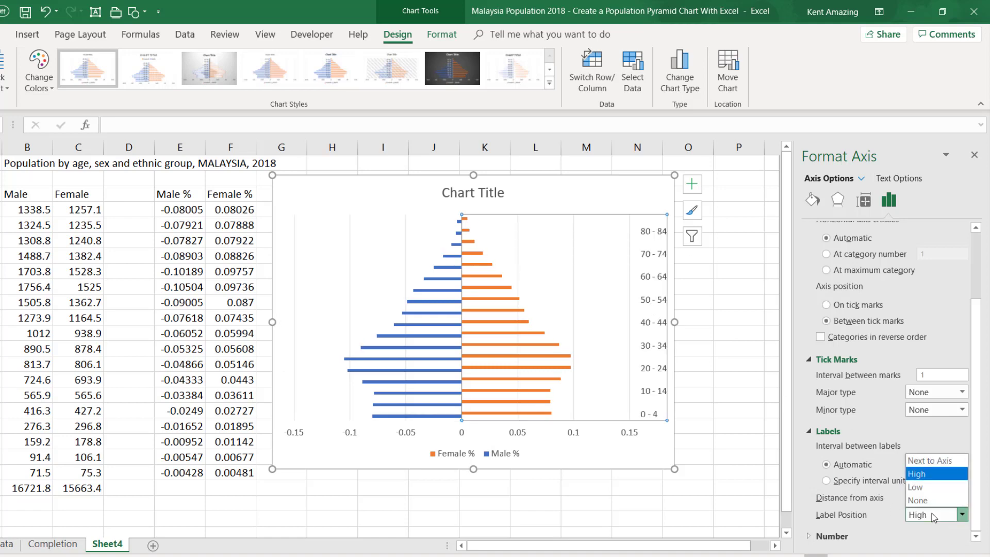
pyautogui.click(923, 487)
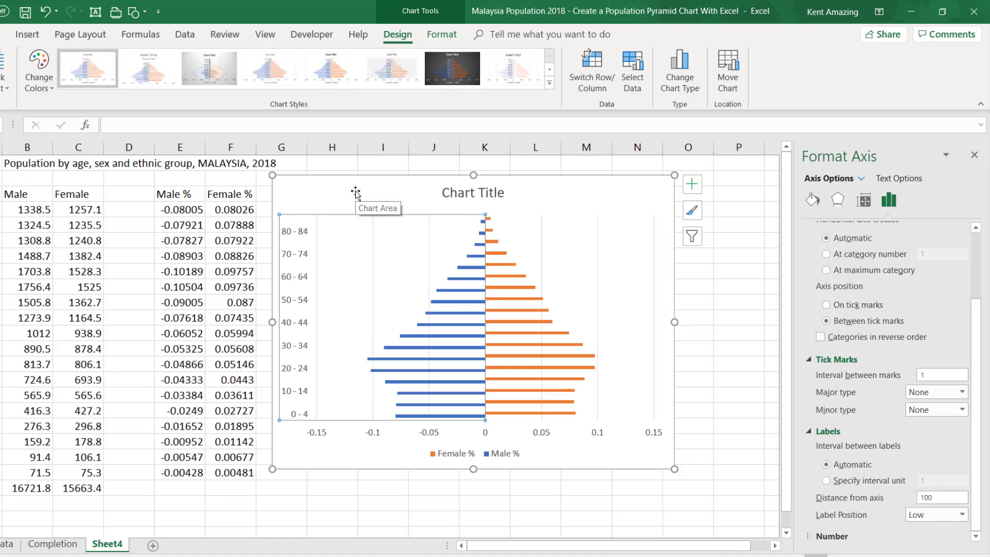
# - Set the chart bars' series overlap to 100% and gap width to 30%
pyautogui.click(468, 280)
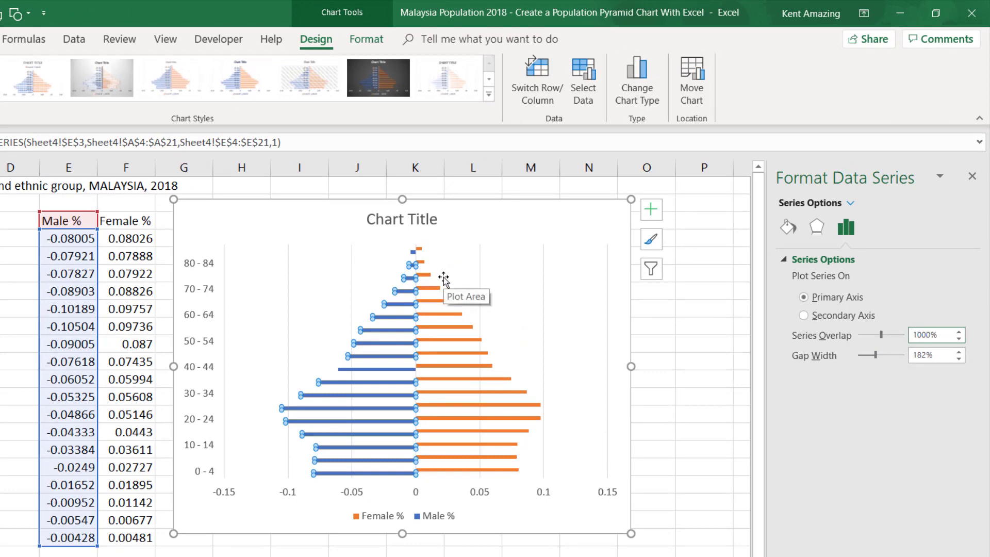
pyautogui.click(926, 354)
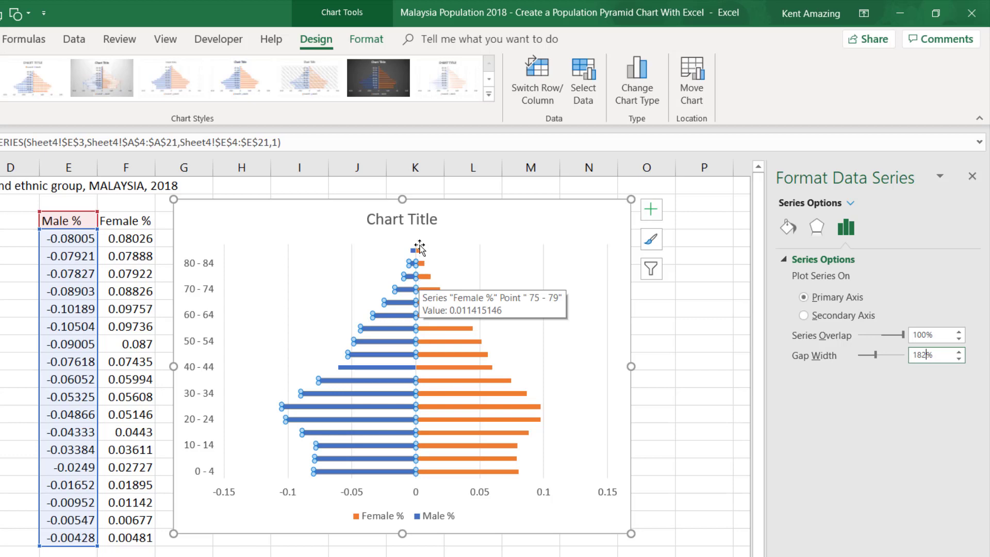
pyautogui.doubleClick(915, 355)
pyautogui.write('30')
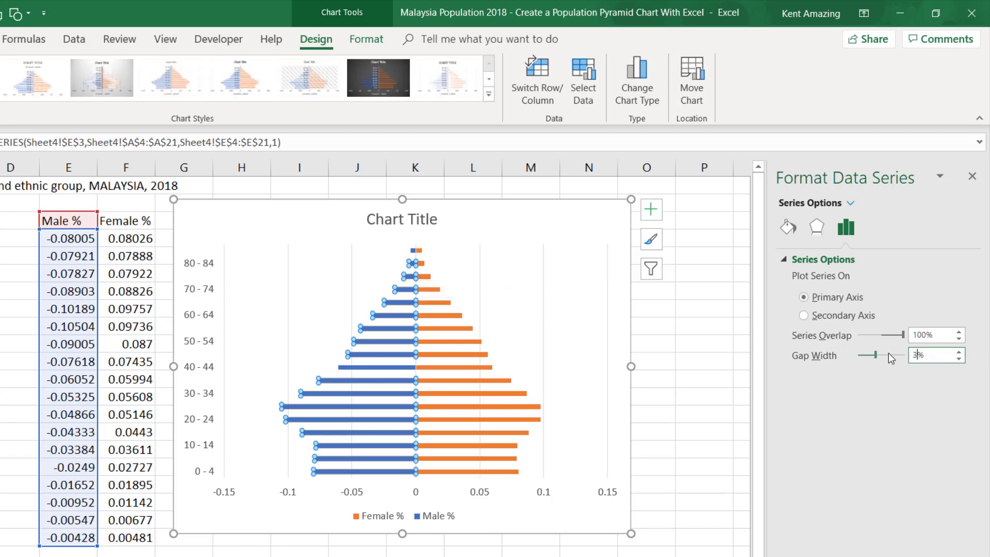
pyautogui.click(923, 333)
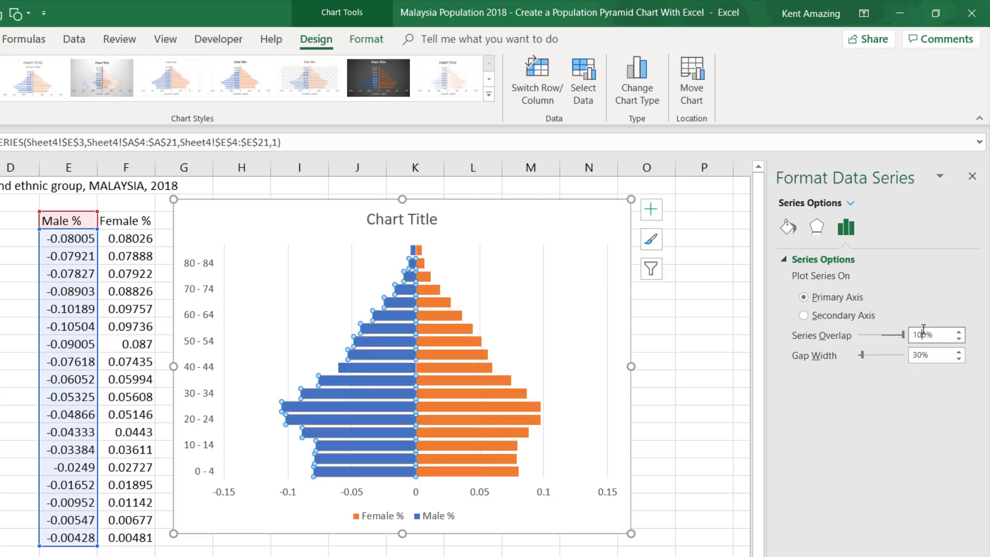
# - Move the whole chart slightly closer to the Female % column
pyautogui.click(605, 431)
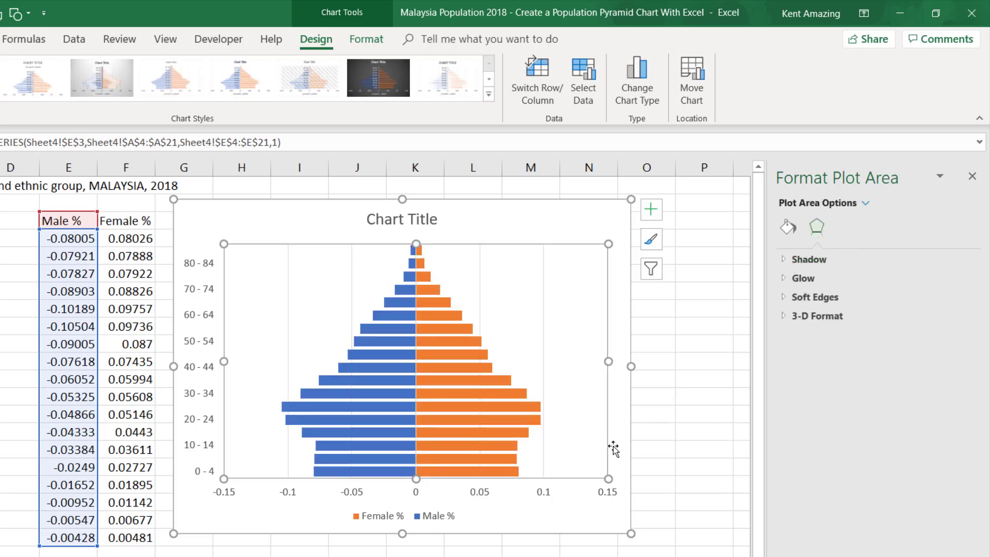
pyautogui.click(612, 445)
pyautogui.moveTo(562, 524)
pyautogui.mouseDown()
pyautogui.moveTo(537, 514)
pyautogui.moveTo(551, 520)
pyautogui.mouseUp()
# - Set the horizontal value axis number format to Currency, with negative numbers shown in red without a minus sign
pyautogui.click(286, 492)
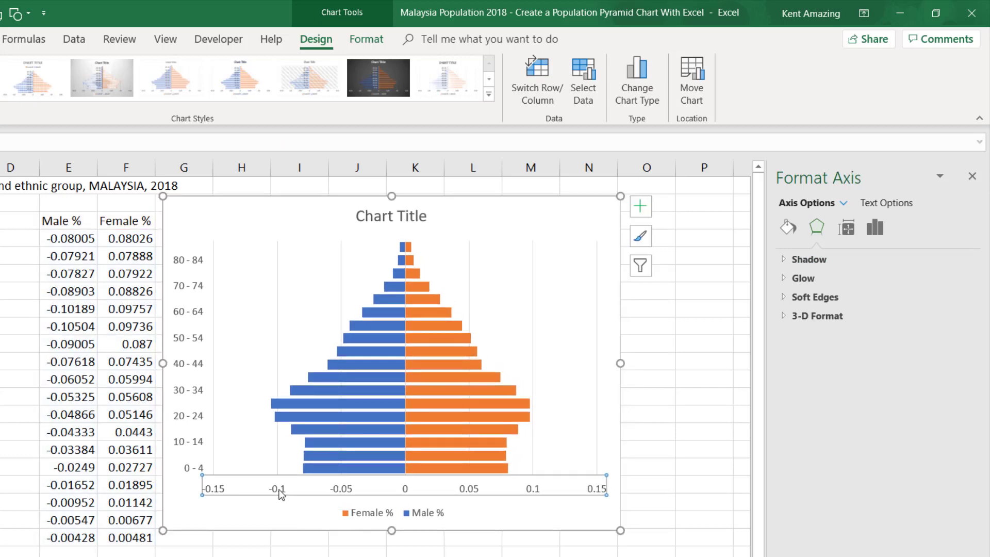
pyautogui.rightClick(279, 493)
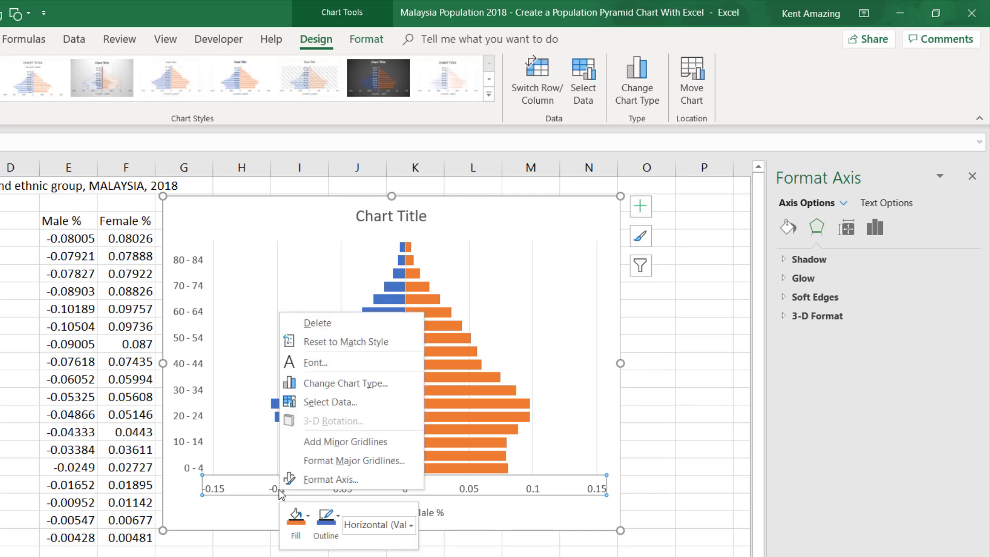
pyautogui.click(329, 478)
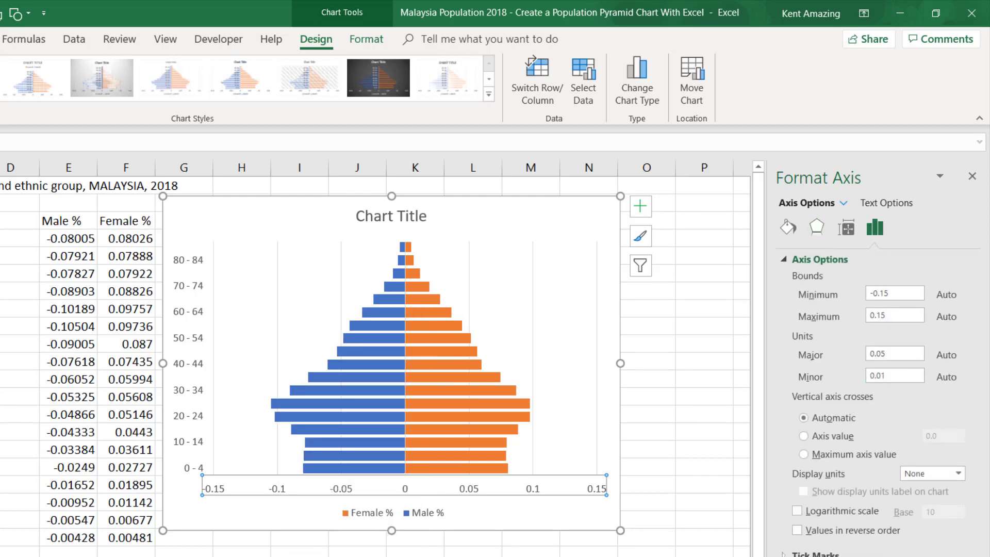
pyautogui.scroll(-3, 825, 489)
pyautogui.click(837, 533)
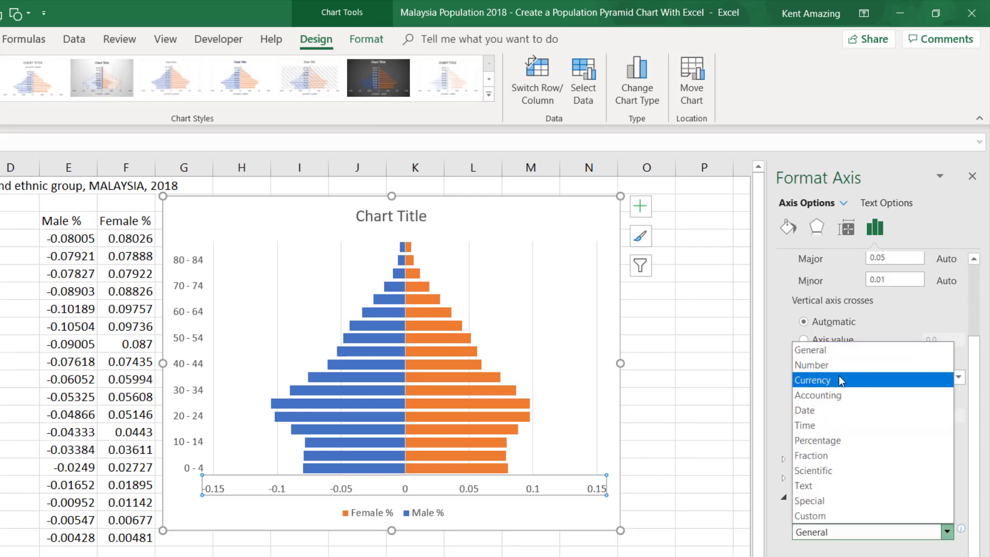
pyautogui.click(839, 379)
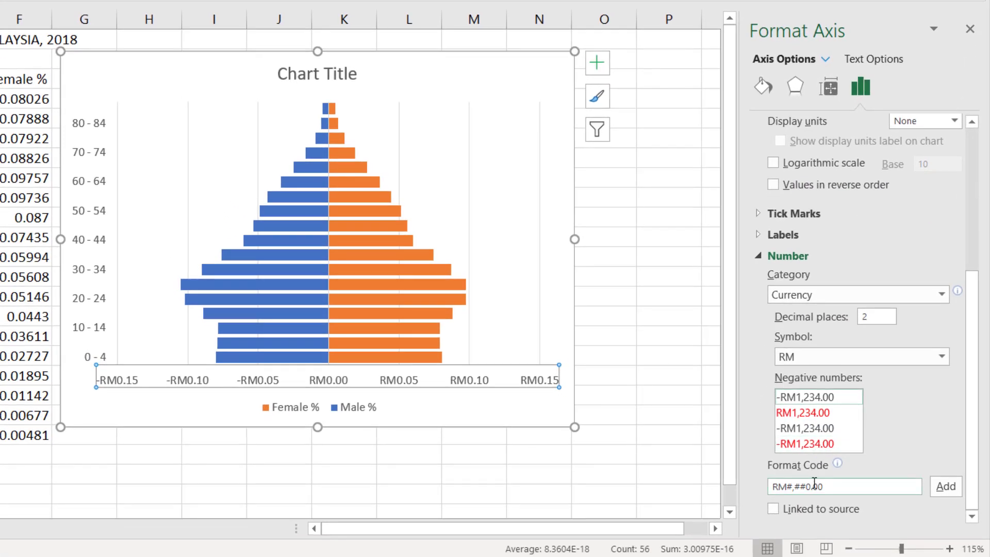
pyautogui.click(786, 413)
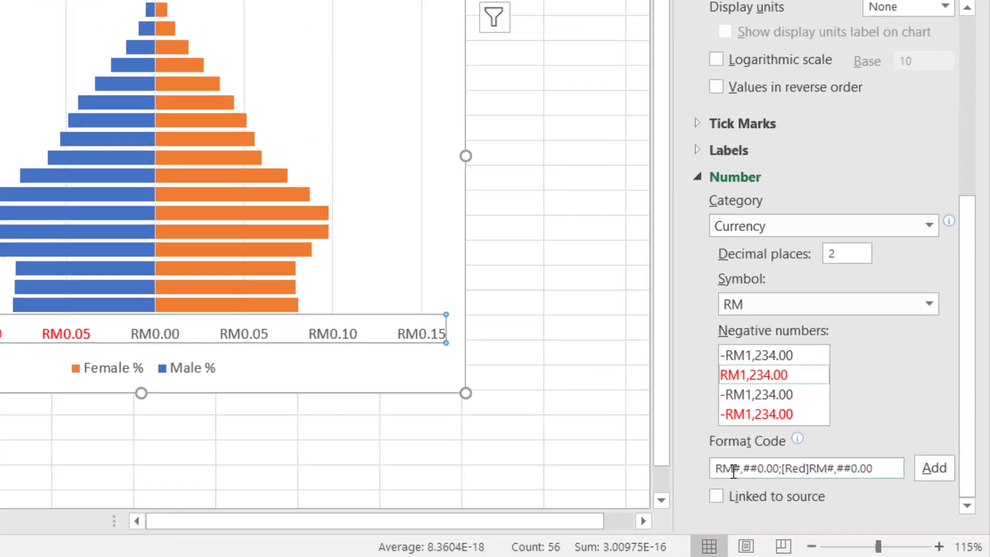
# - Strip both RM symbols and the [Red] tag from the axis format code, leaving #,##0.00;#,##0.00, and copy the code
pyautogui.click(787, 487)
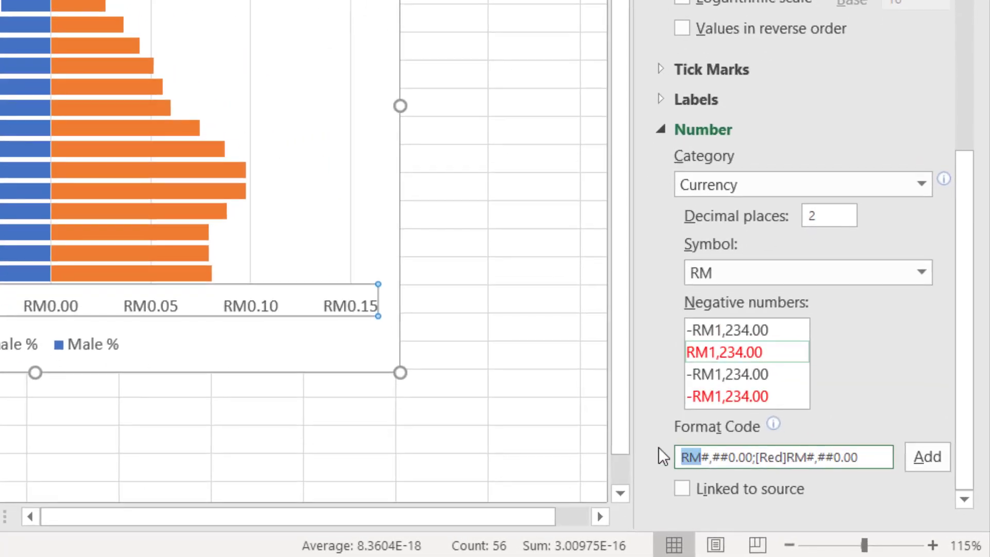
pyautogui.press('BackSpace')
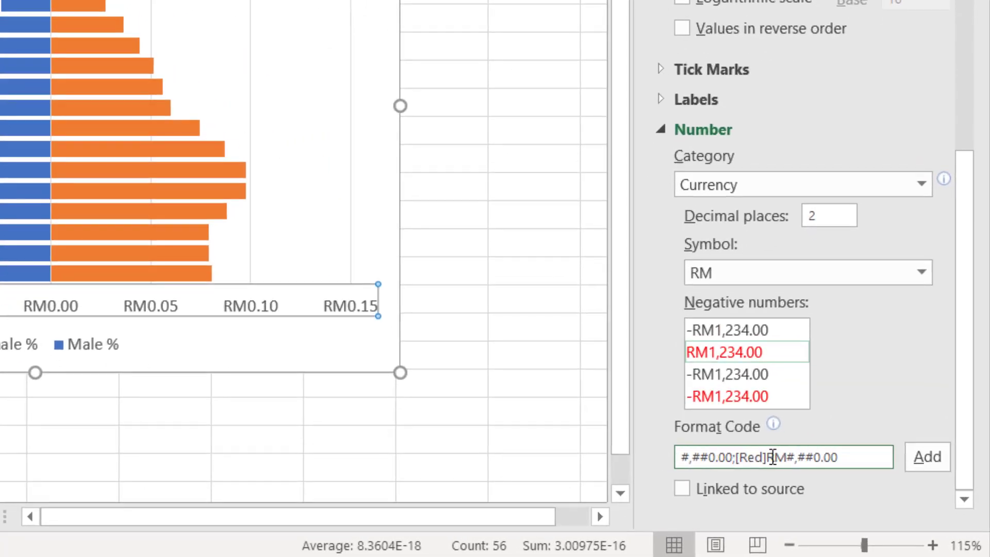
pyautogui.press('BackSpace')
pyautogui.press('BackSpace')
pyautogui.press('BackSpace')
pyautogui.press('BackSpace')
pyautogui.press('BackSpace')
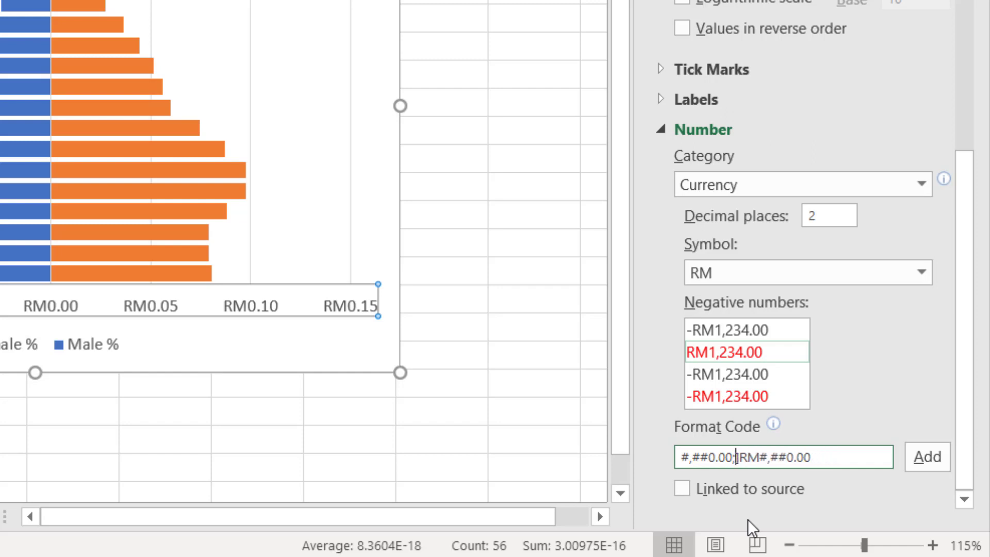
pyautogui.press('BackSpace')
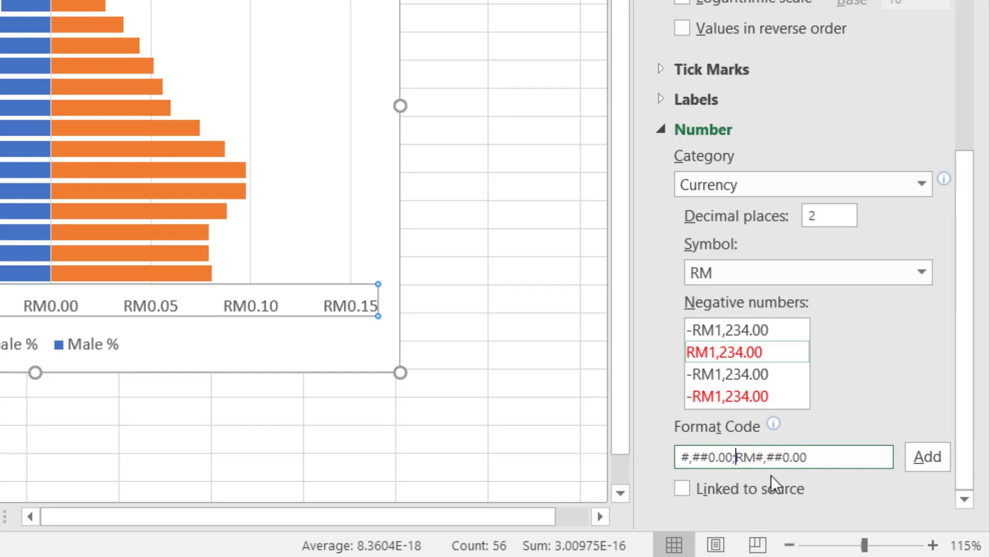
pyautogui.click(757, 458)
pyautogui.moveTo(757, 458); pyautogui.dragTo(745, 459)
pyautogui.press('BackSpace')
pyautogui.press('BackSpace')
pyautogui.moveTo(802, 464); pyautogui.dragTo(625, 450)
pyautogui.hotkey('ctrl', 'c')
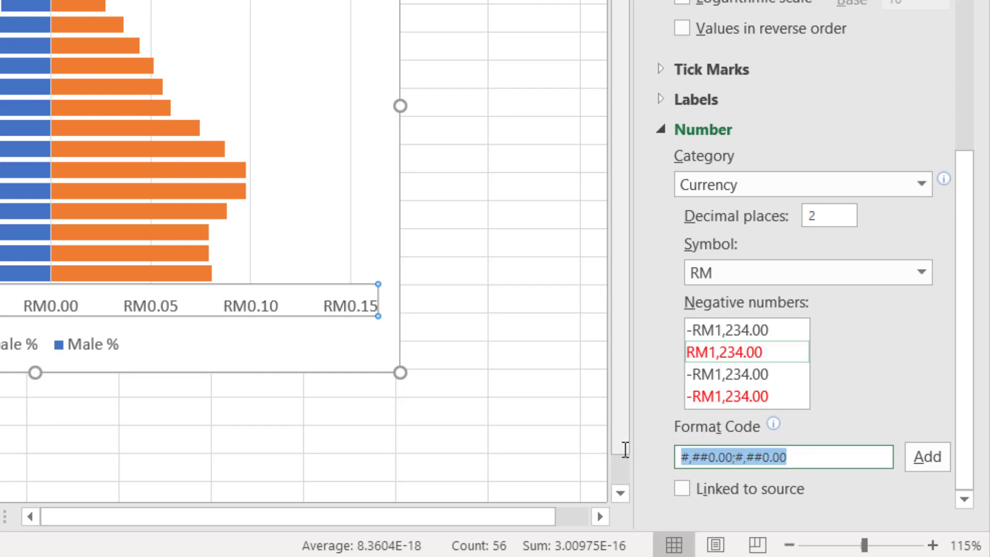
# - Switch the axis number category to Percentage and replace its format code with the copied #,##0.00;#,##0.00, adding it as a custom format
pyautogui.click(725, 184)
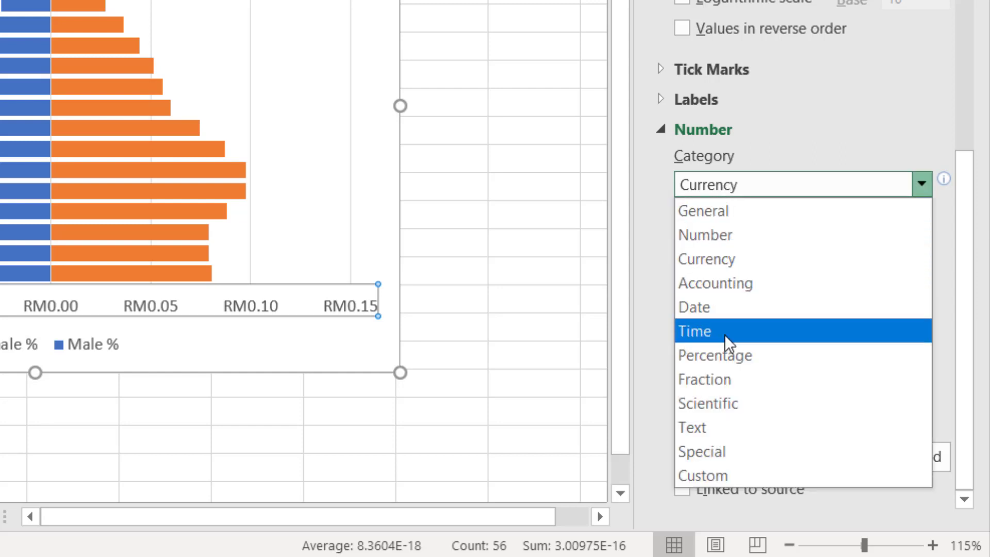
pyautogui.click(725, 354)
pyautogui.moveTo(729, 458); pyautogui.dragTo(639, 455)
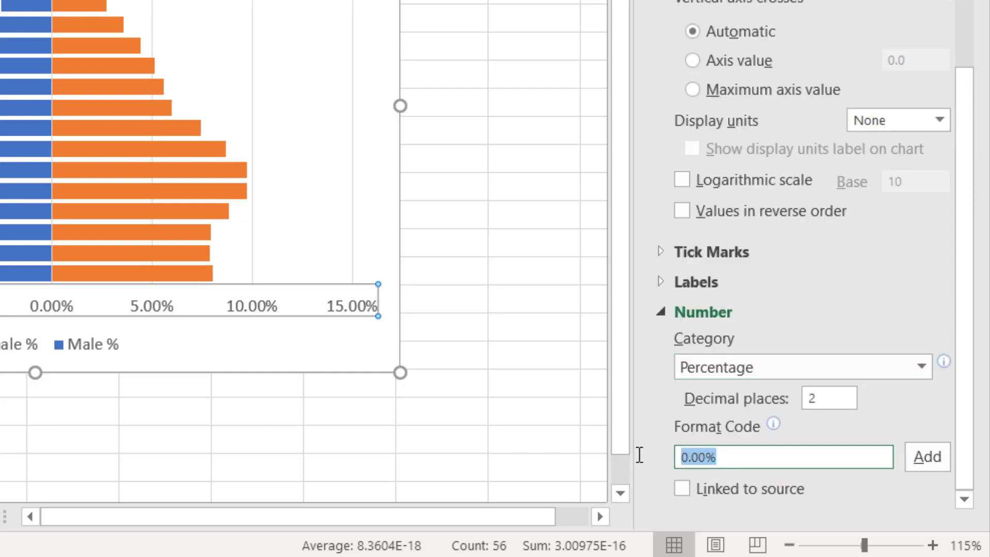
pyautogui.hotkey('ctrl', 'v')
pyautogui.click(918, 454)
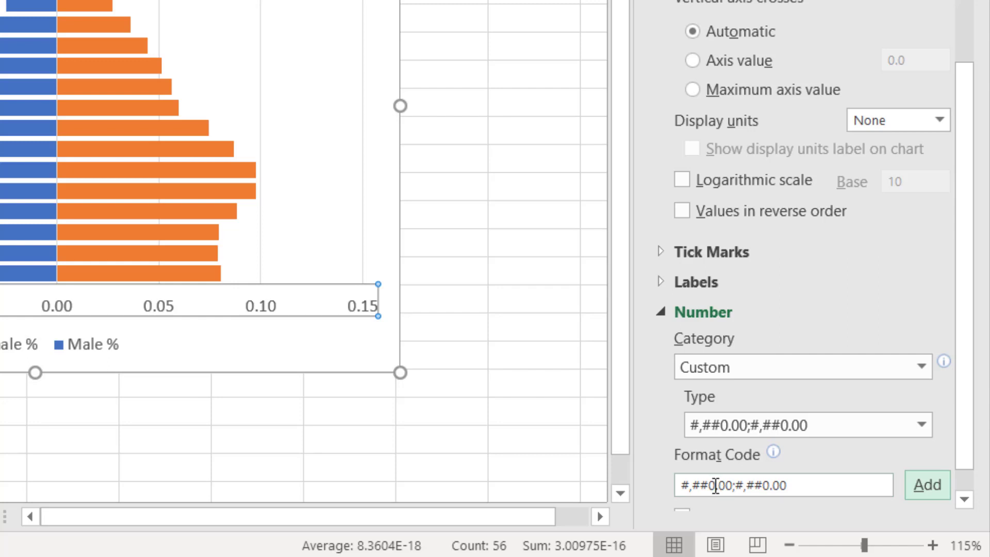
# - Add percent signs to both parts of the axis format code and apply #,##0.00%;#,##0.00%
pyautogui.click(732, 486)
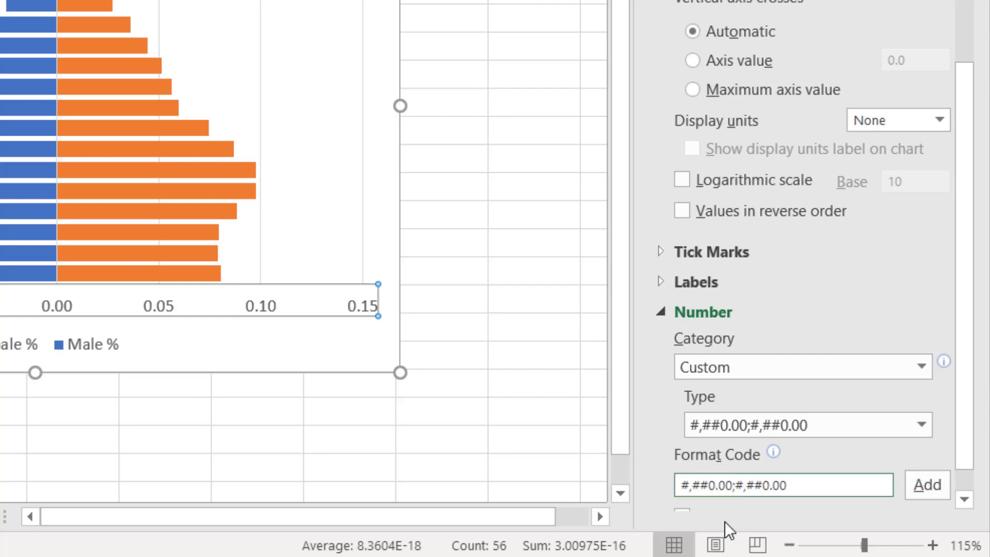
pyautogui.write('%')
pyautogui.write('%')
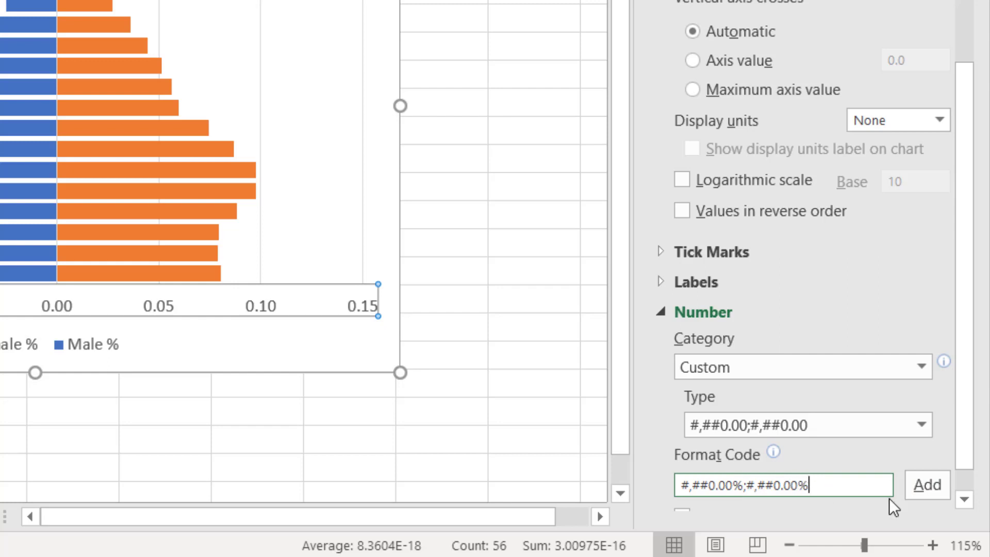
pyautogui.click(918, 483)
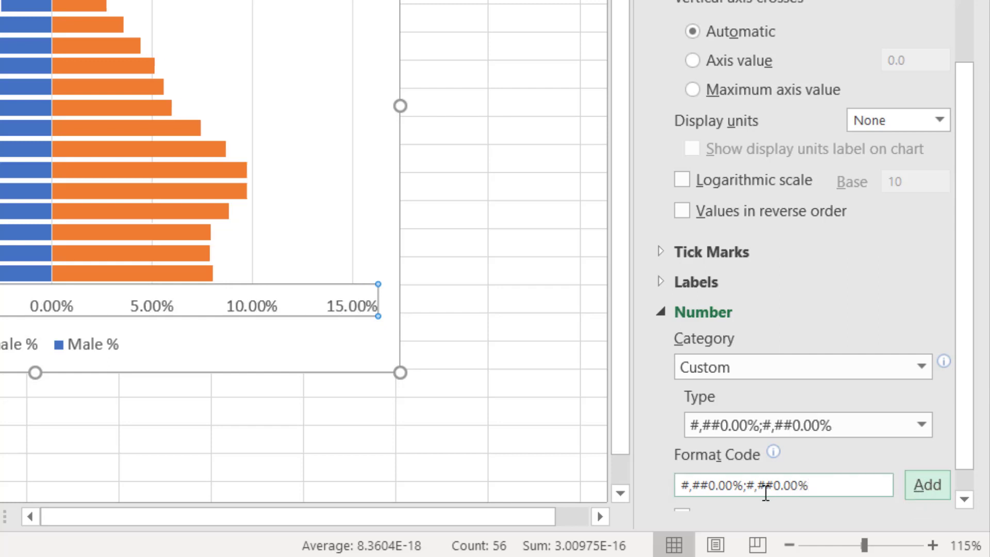
# - Reduce the axis format code to one decimal place, apply #,##0.0%;#,##0.0%, and copy the code
pyautogui.click(797, 486)
pyautogui.press('BackSpace')
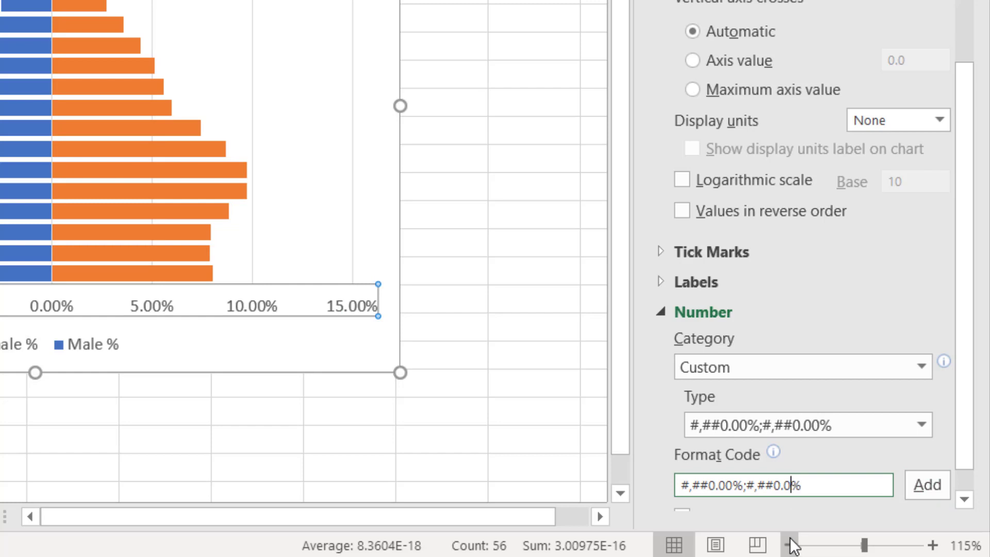
pyautogui.press('BackSpace')
pyautogui.click(924, 483)
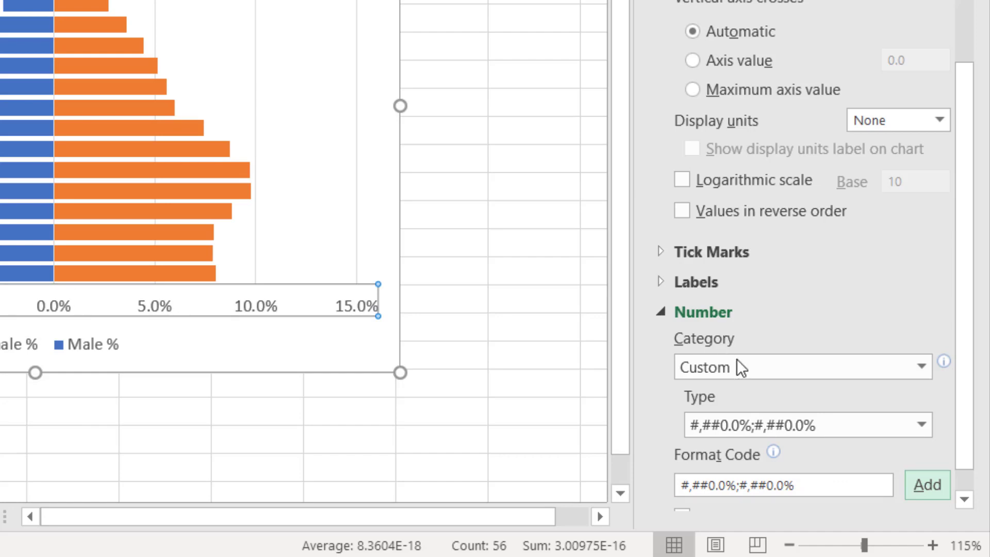
pyautogui.moveTo(812, 486); pyautogui.dragTo(588, 467)
pyautogui.hotkey('ctrl', 'c')
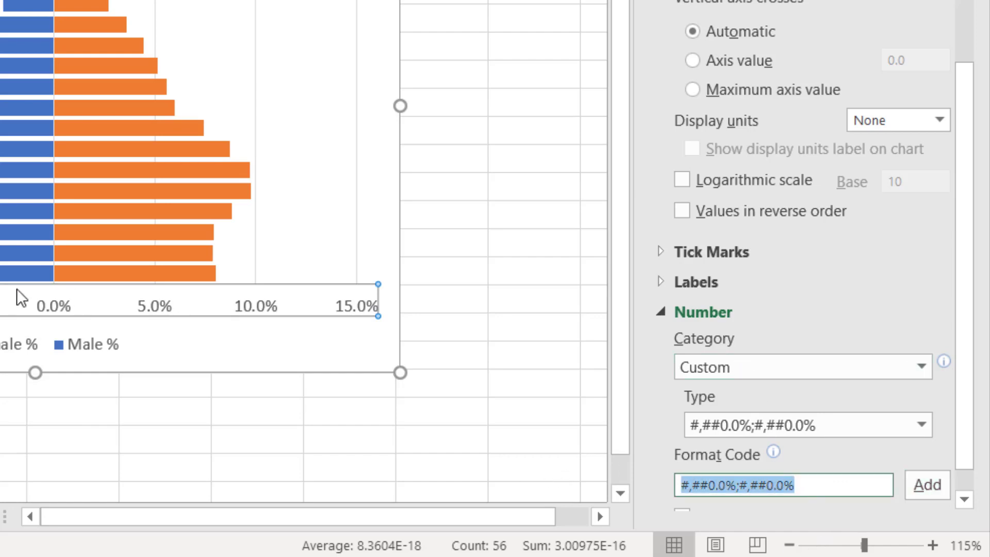
# - Add data labels to the blue Male % bars
pyautogui.click(200, 212)
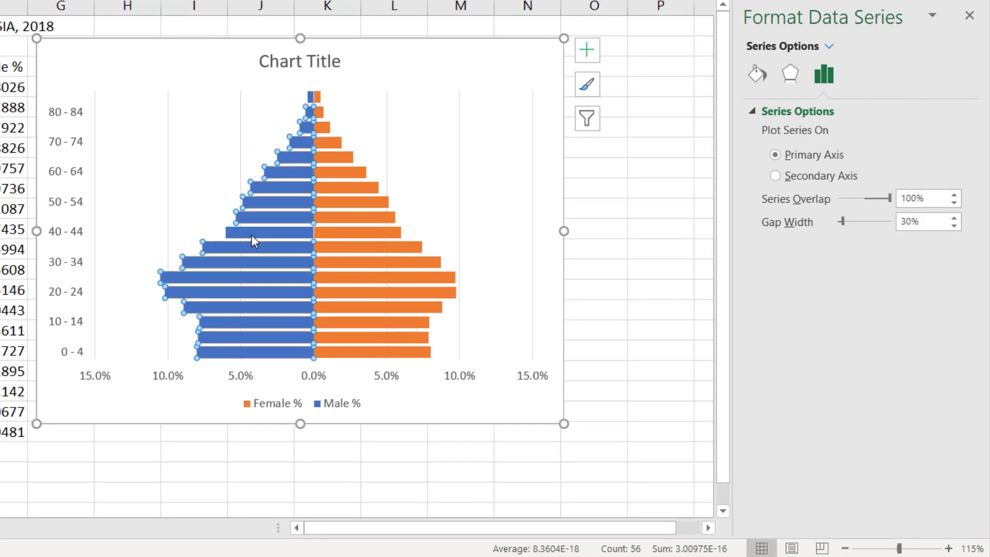
pyautogui.rightClick(200, 213)
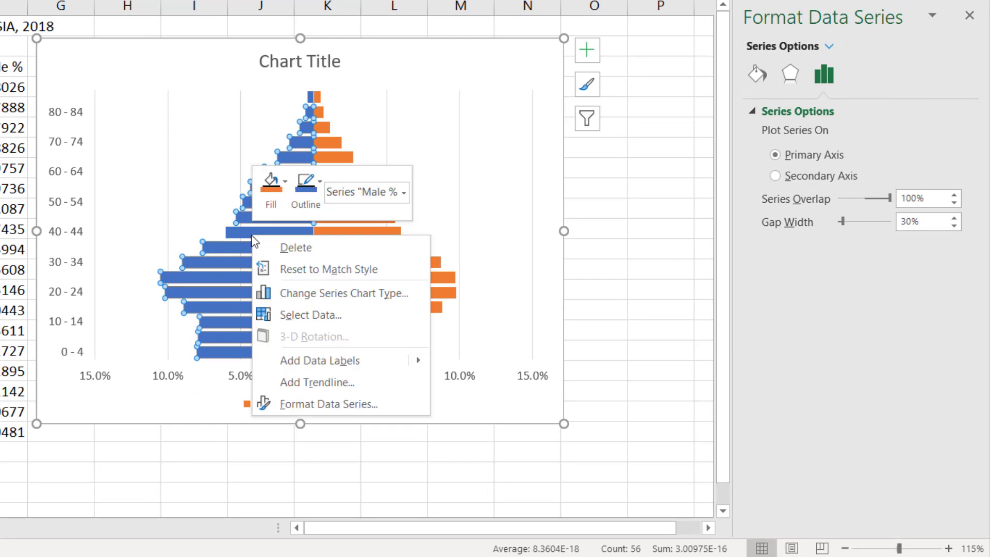
pyautogui.click(297, 360)
pyautogui.click(199, 190)
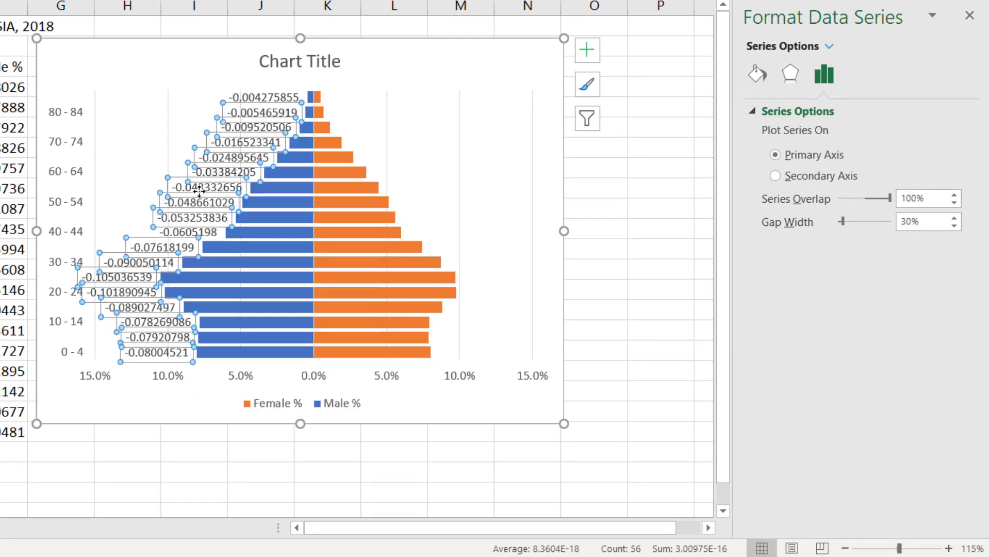
pyautogui.rightClick(200, 190)
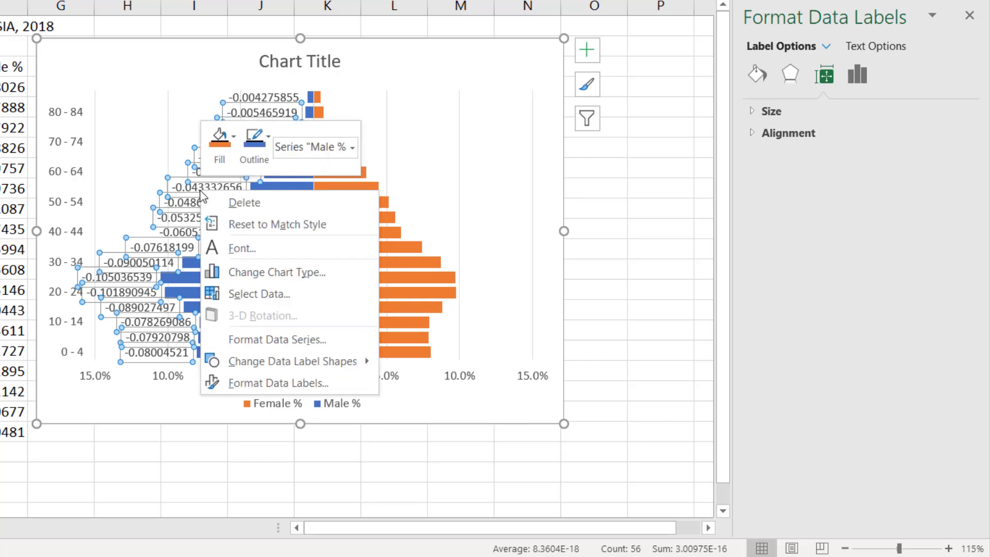
pyautogui.click(170, 222)
pyautogui.click(174, 210)
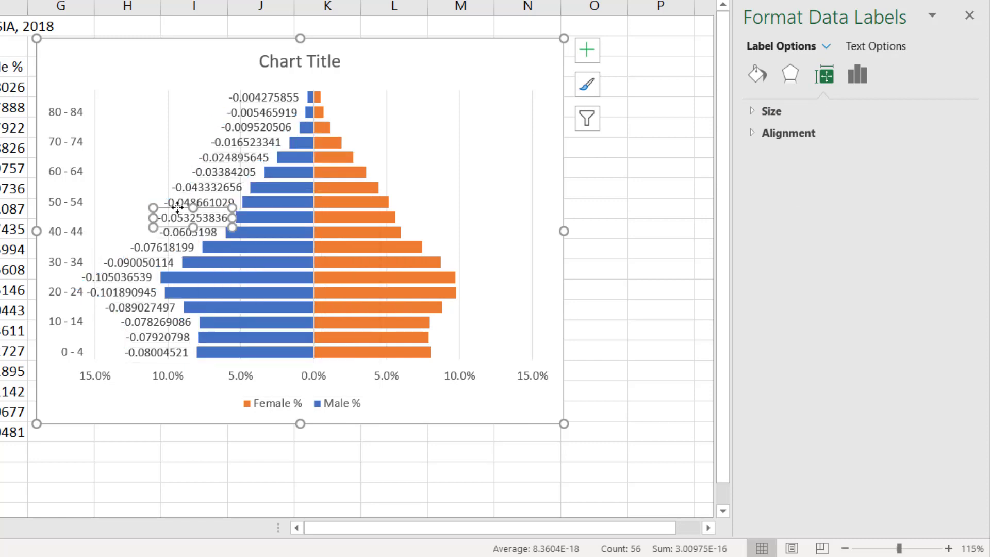
pyautogui.click(185, 199)
pyautogui.click(165, 177)
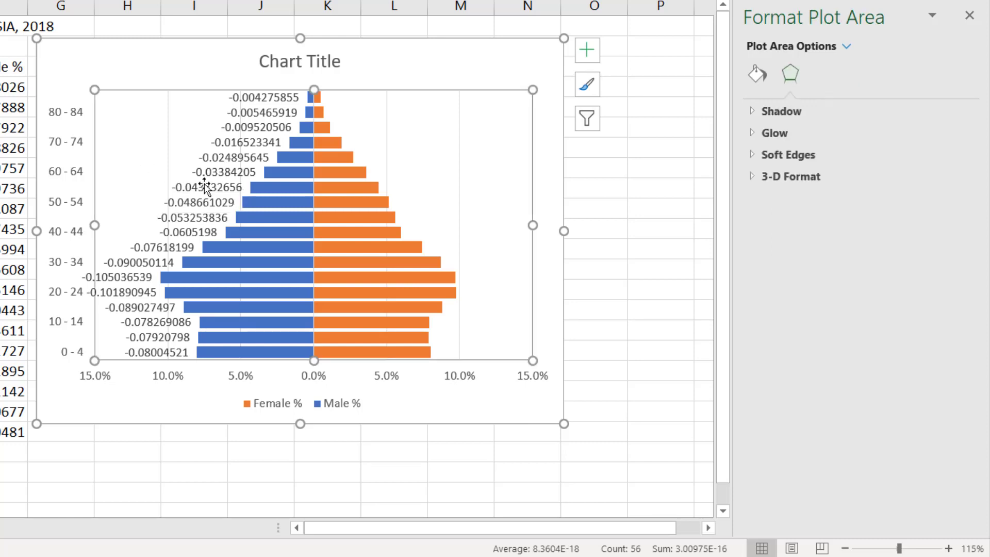
pyautogui.click(204, 185)
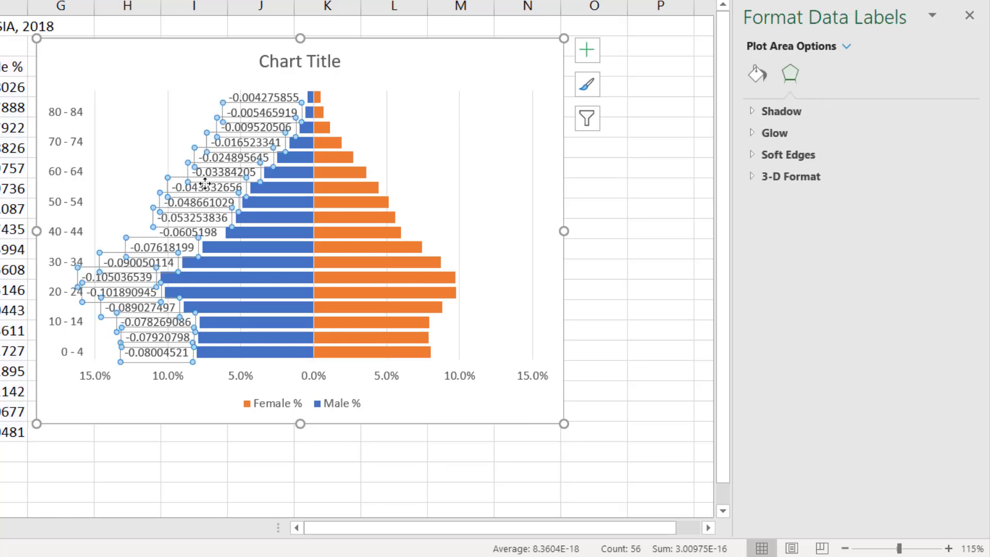
pyautogui.rightClick(177, 185)
pyautogui.click(251, 335)
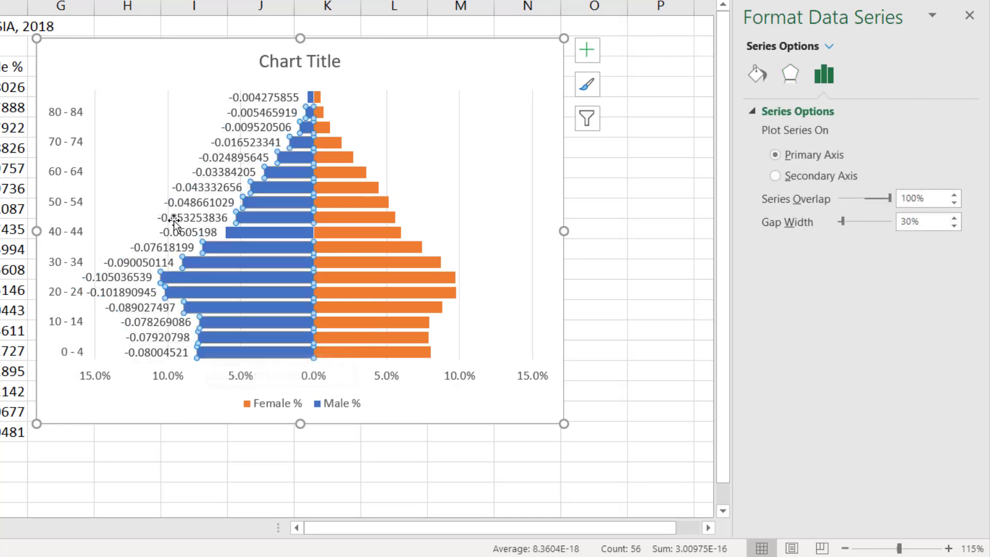
# - Set the Male % data labels' number category to Percentage and apply the copied custom format code #,##0.0%;#,##0.0%
pyautogui.click(196, 187)
pyautogui.rightClick(197, 186)
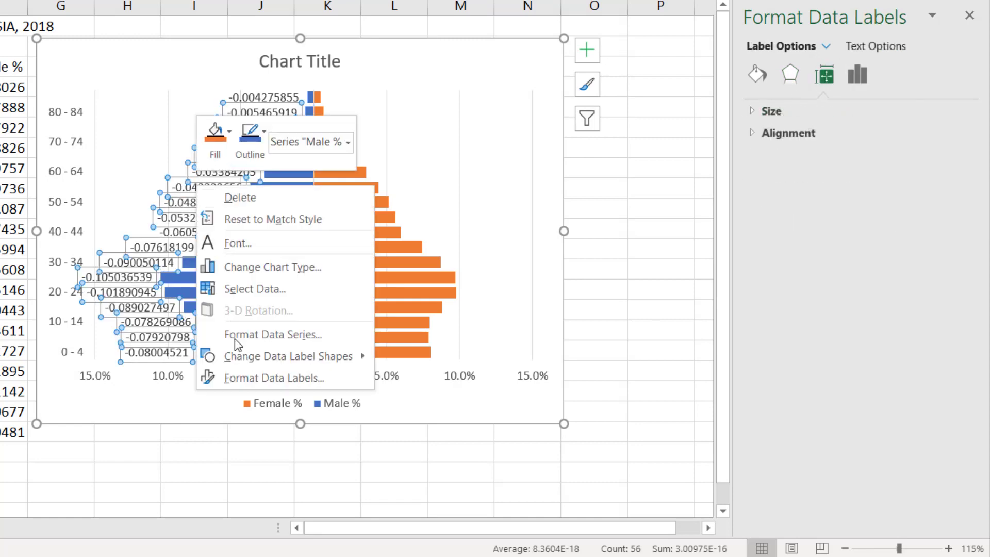
pyautogui.click(248, 377)
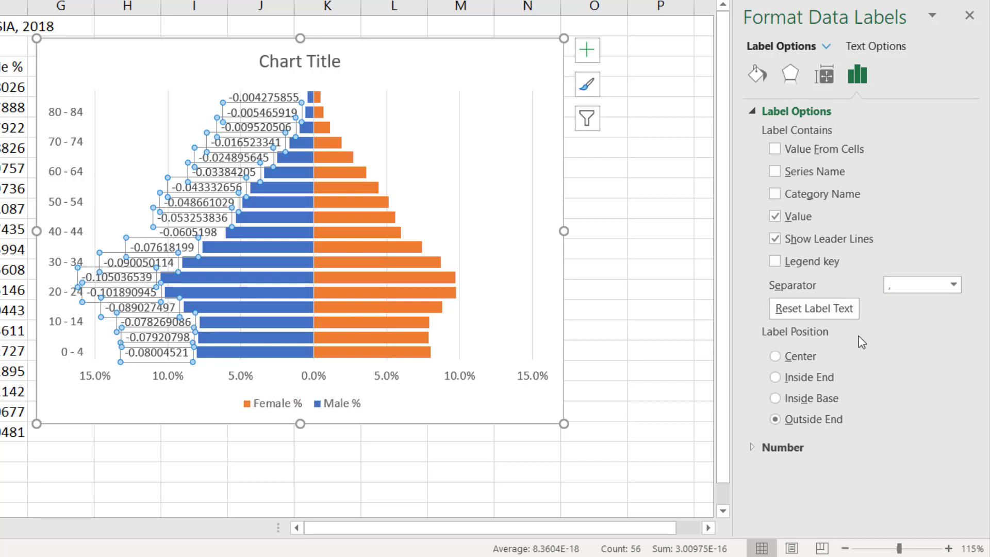
pyautogui.click(782, 444)
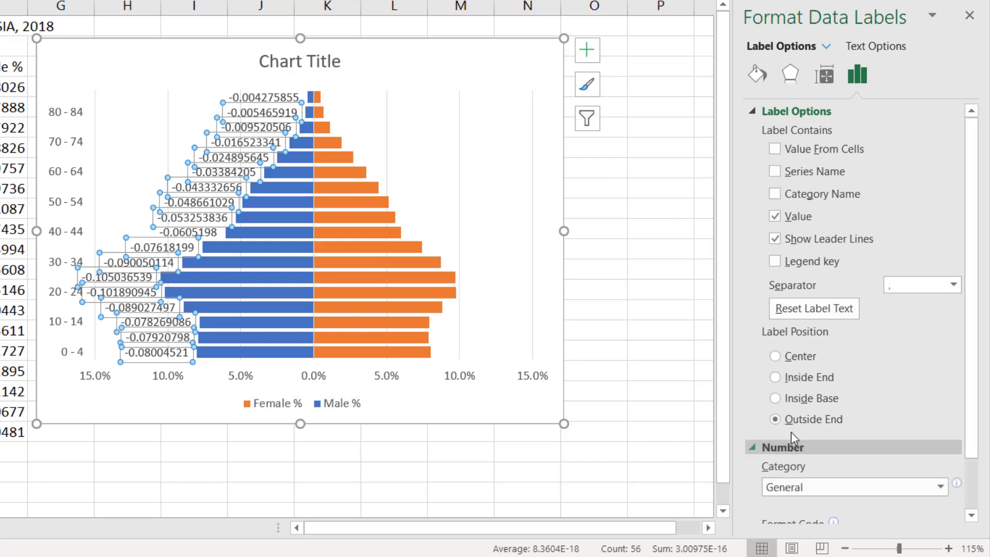
pyautogui.click(830, 423)
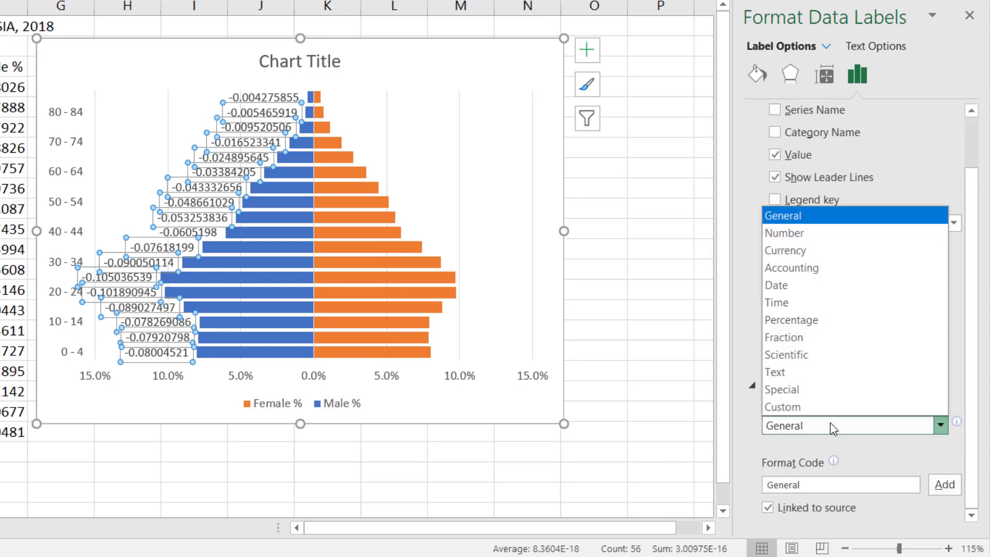
pyautogui.click(802, 320)
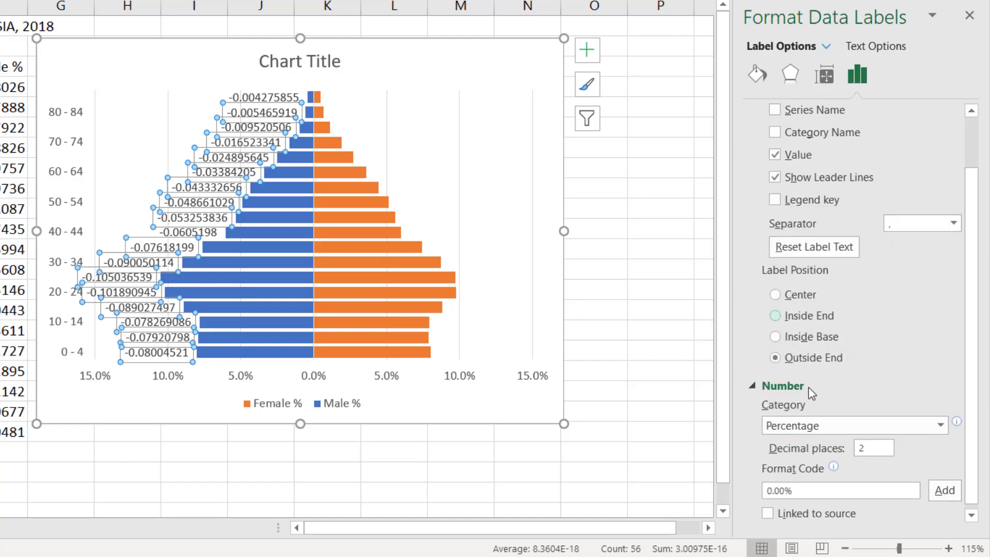
pyautogui.hotkey('ctrl', 'v')
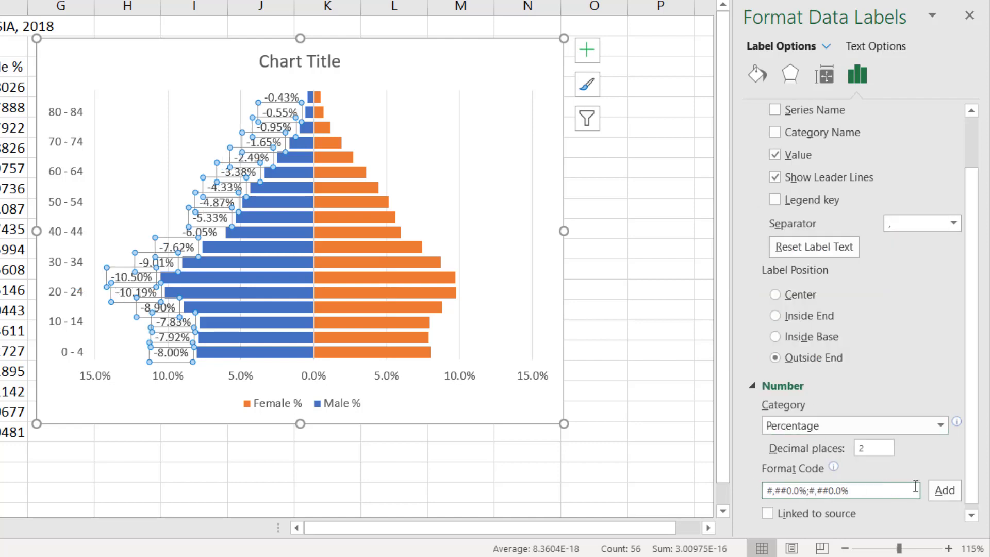
pyautogui.click(945, 489)
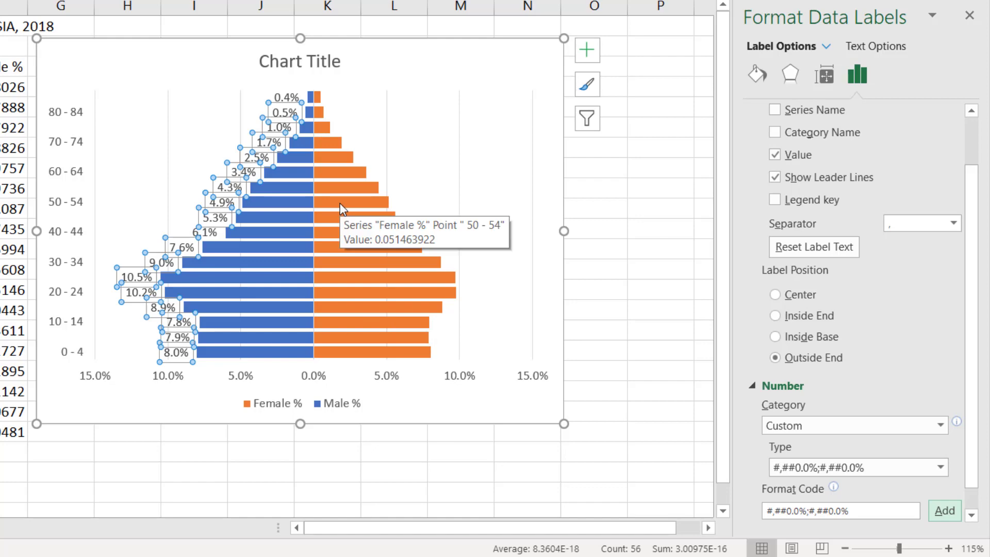
# - Link the chart title to the sheet heading in cell B1 with the formula =Sheet4!$B$1
pyautogui.click(291, 64)
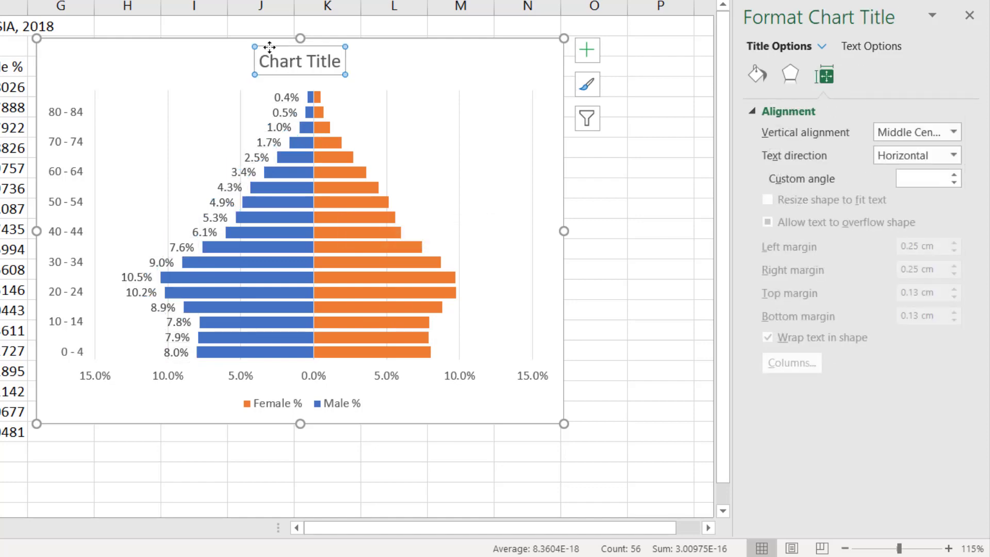
pyautogui.write('=')
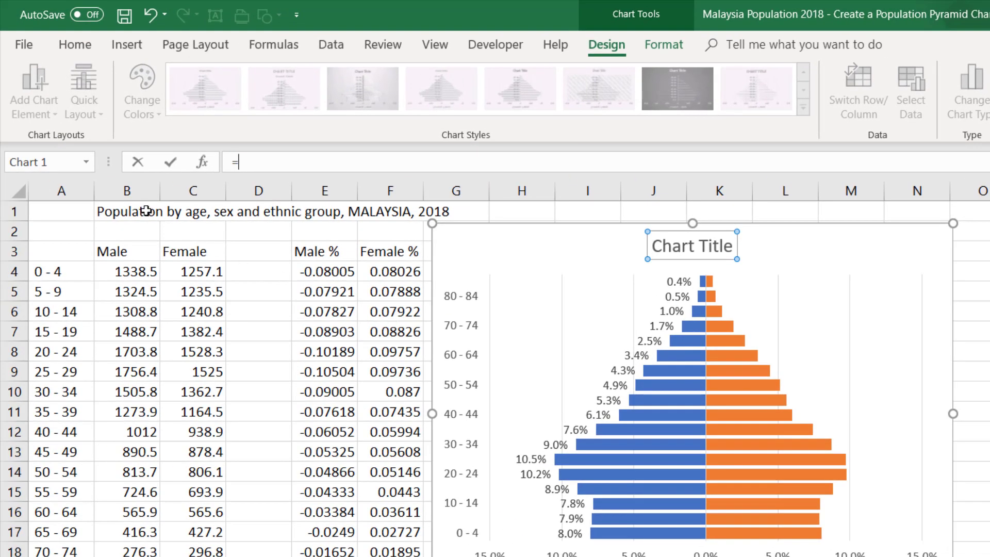
pyautogui.click(147, 210)
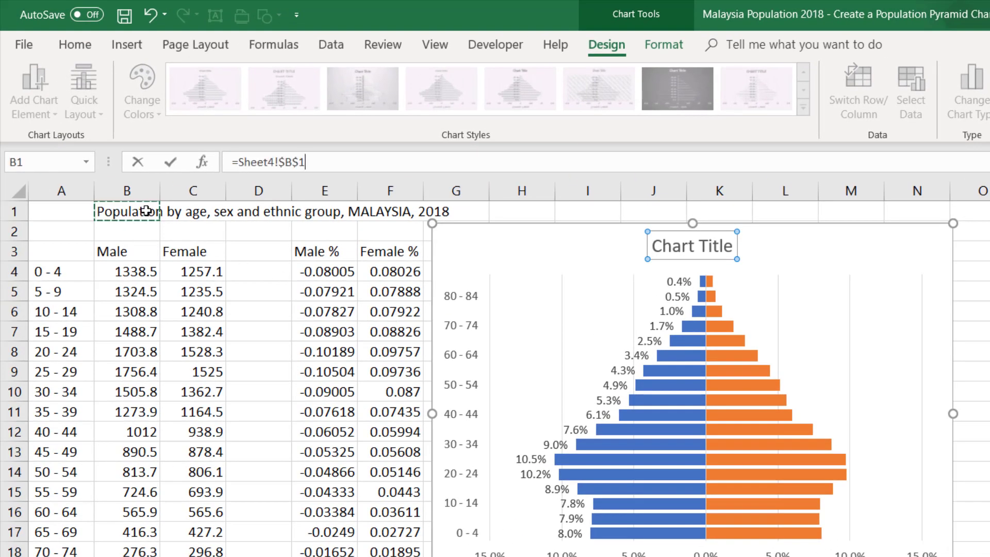
pyautogui.press('Return')
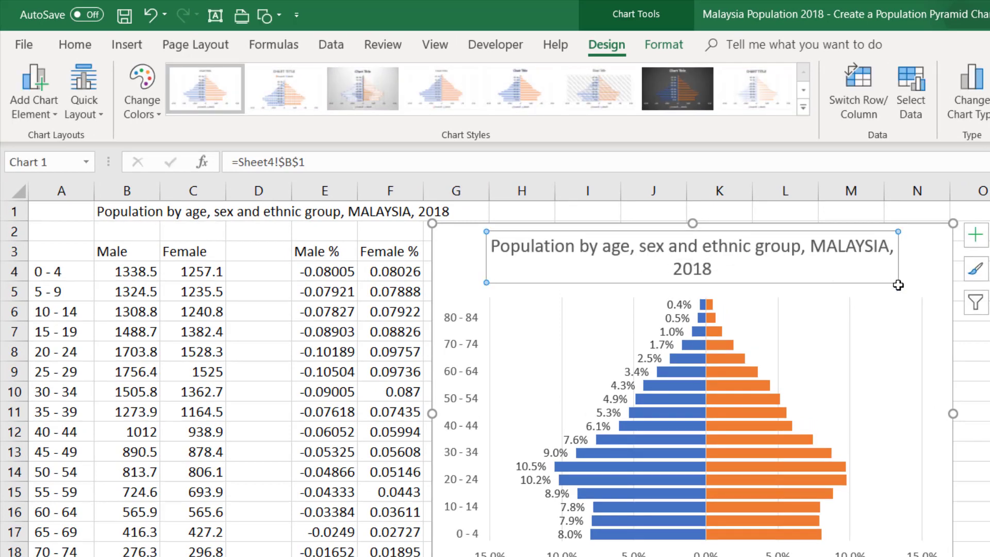
# - Change the year in the cell B1 heading to 2019 so the linked chart title updates with it
pyautogui.click(150, 212)
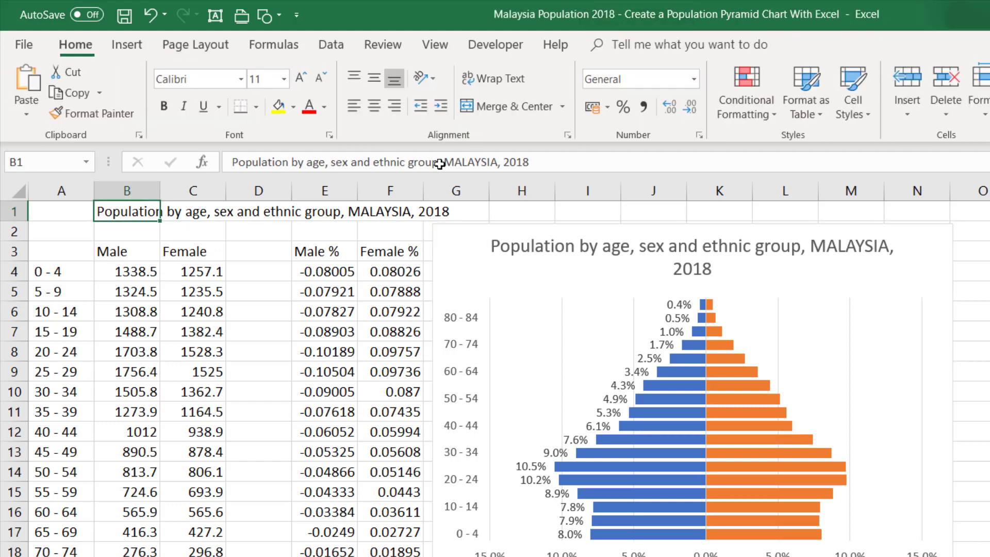
pyautogui.moveTo(524, 162); pyautogui.dragTo(536, 163)
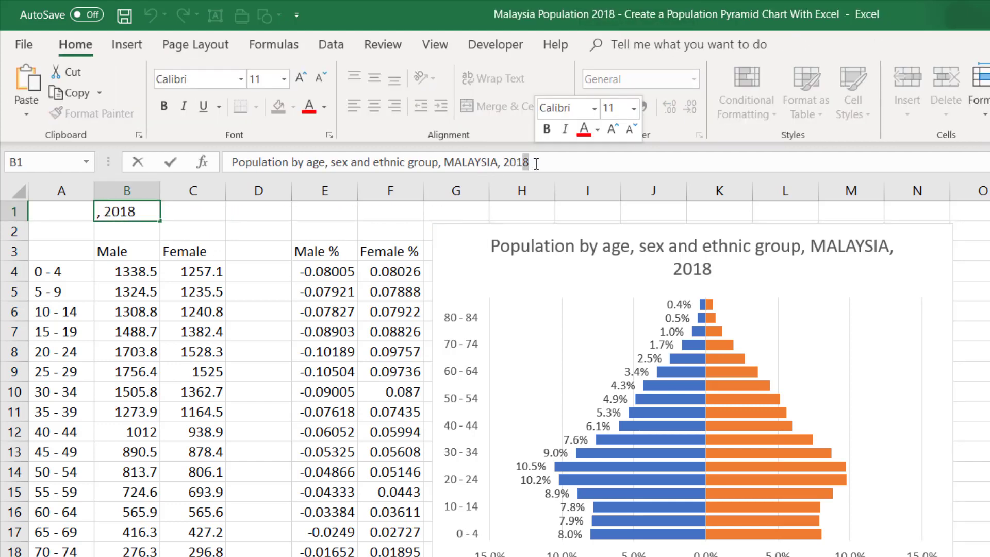
pyautogui.write('9')
pyautogui.press('Return')
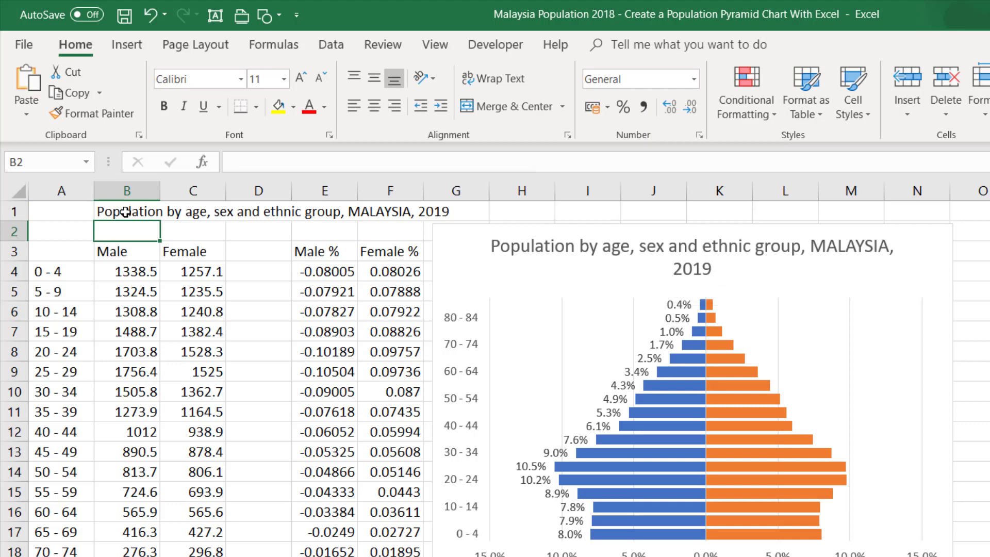
# - Review the title link, the chart's source ranges, the Male % and Female % formulas in row 4, the age groups and the 2-D bar chart types
pyautogui.click(542, 251)
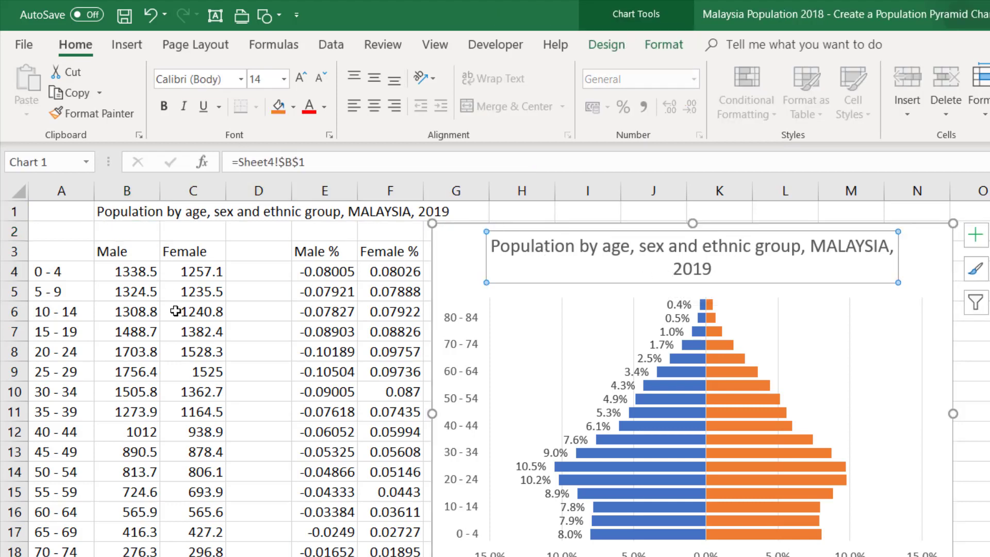
pyautogui.click(448, 263)
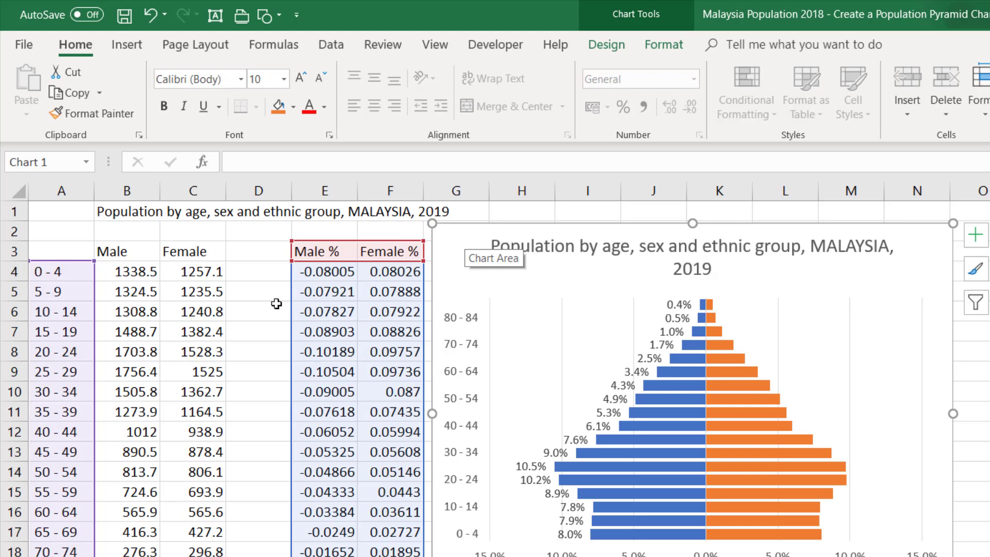
pyautogui.click(317, 276)
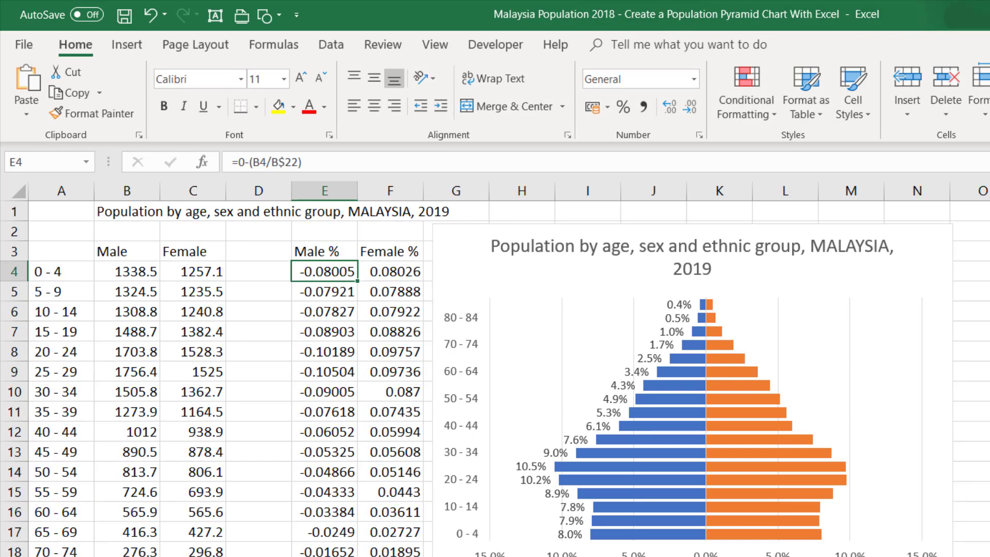
pyautogui.click(383, 268)
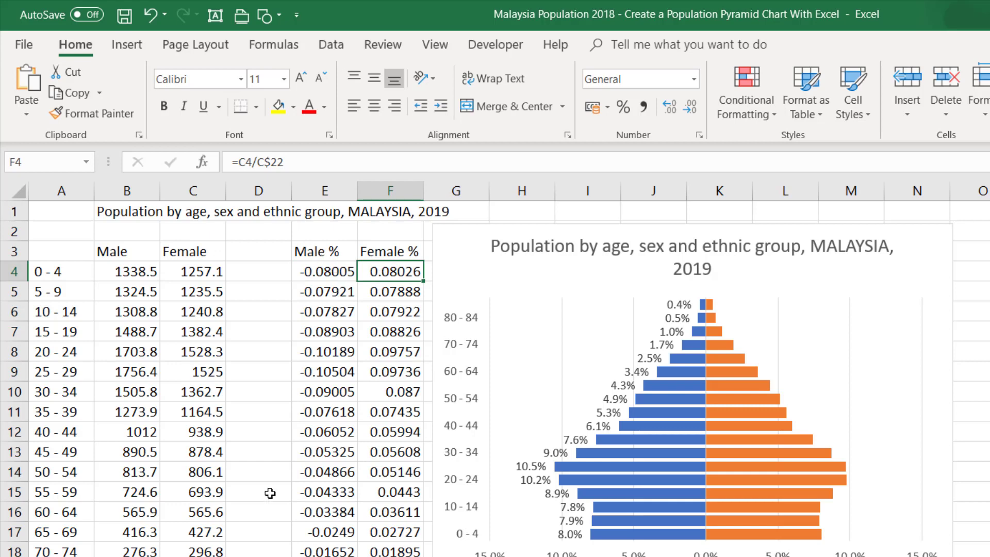
pyautogui.moveTo(62, 271); pyautogui.dragTo(77, 554)
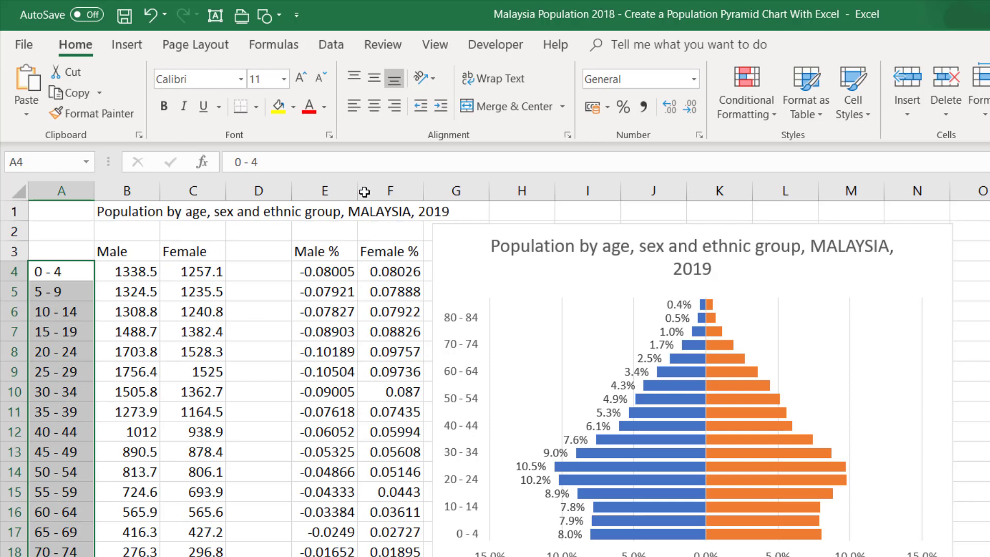
pyautogui.click(126, 44)
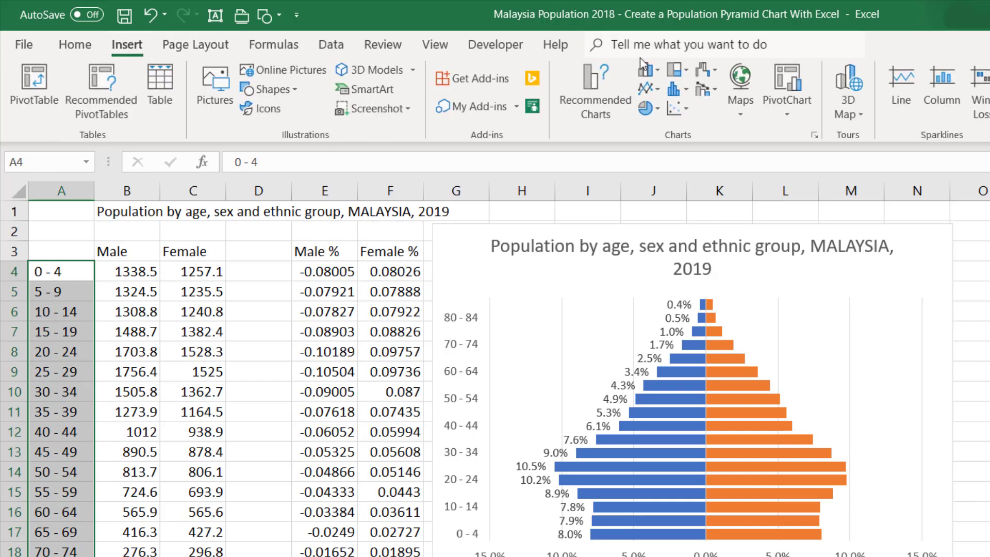
pyautogui.click(657, 70)
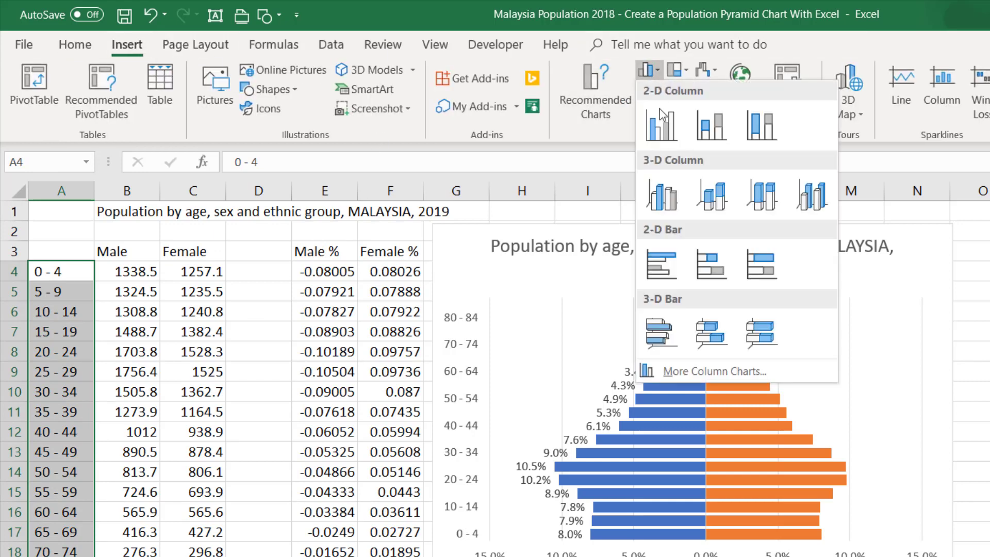
pyautogui.click(661, 264)
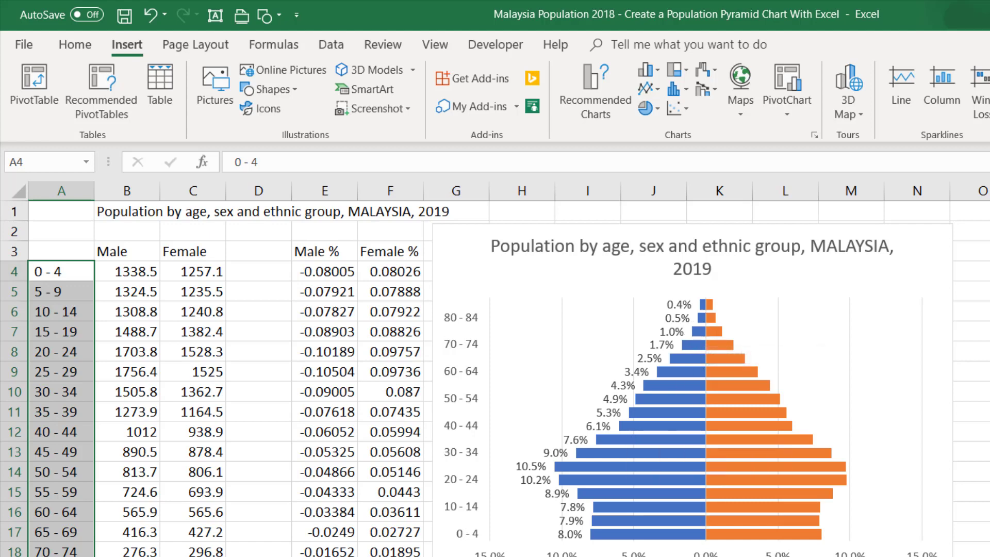
# - Try a different series overlap on the Male % bars, restore the full overlap, and select the horizontal axis
pyautogui.click(682, 360)
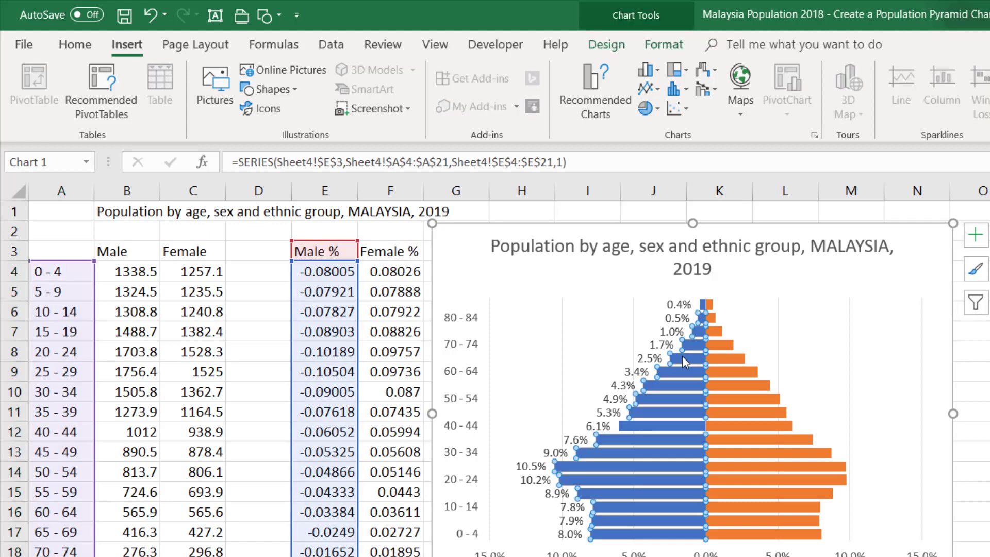
pyautogui.rightClick(682, 355)
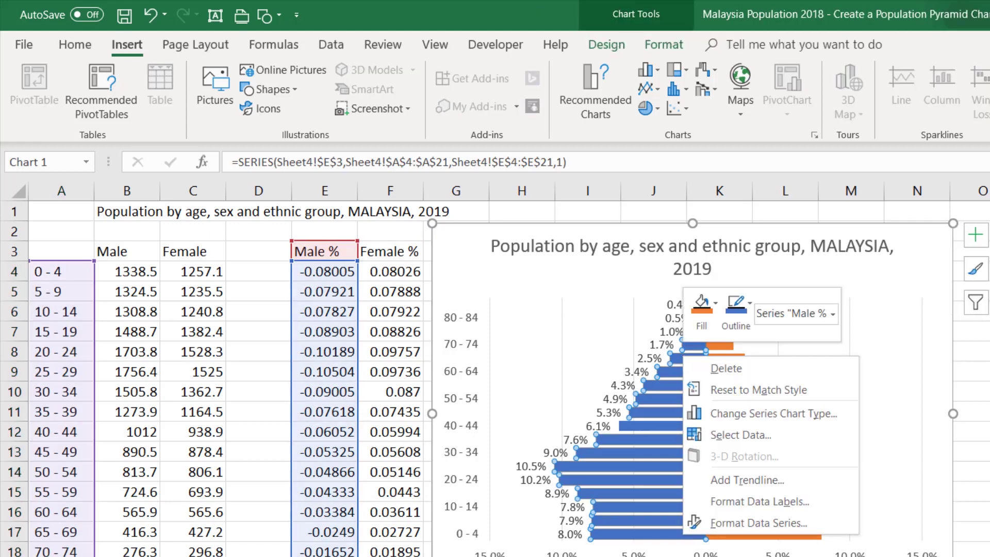
pyautogui.press('Escape')
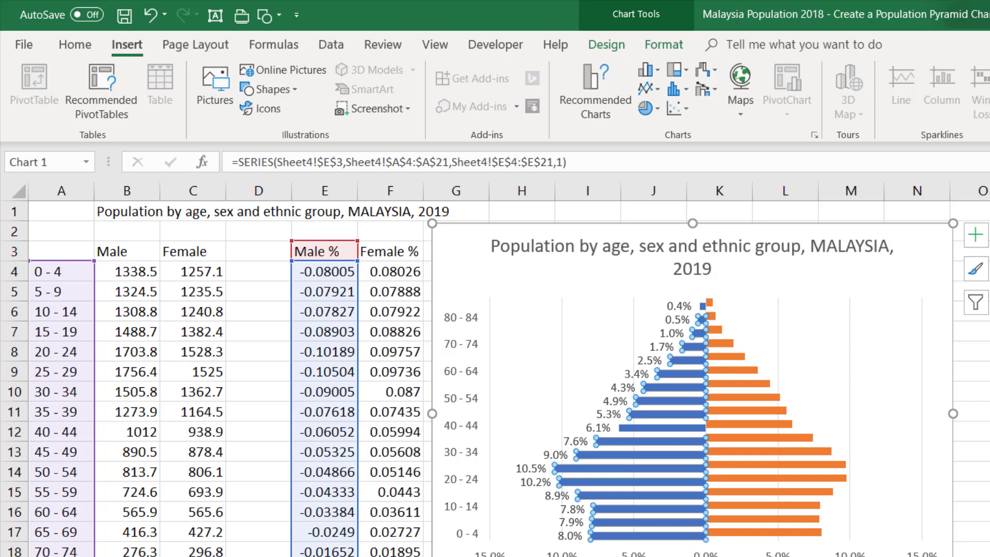
pyautogui.press('Return')
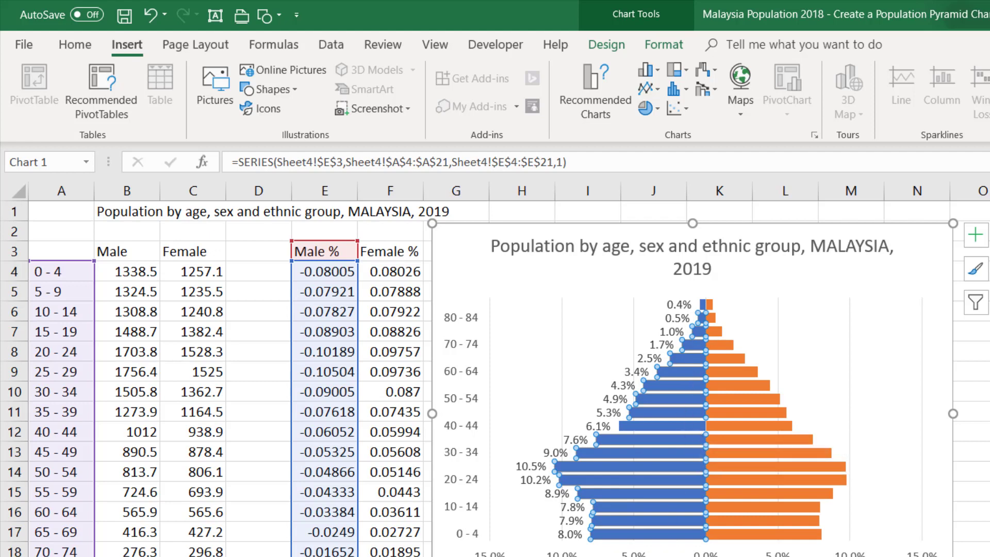
pyautogui.click(850, 553)
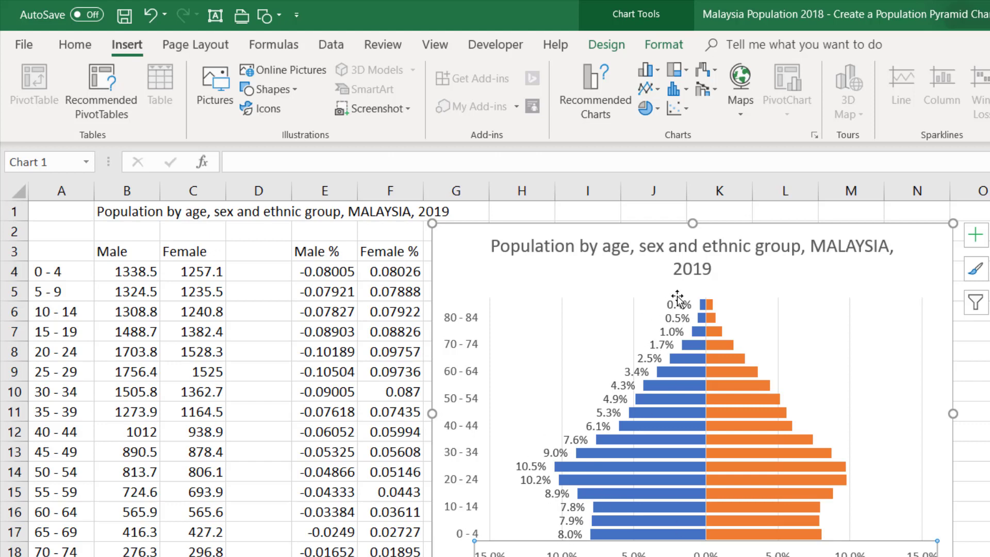
# - Add data labels to the orange Female % bars
pyautogui.click(716, 332)
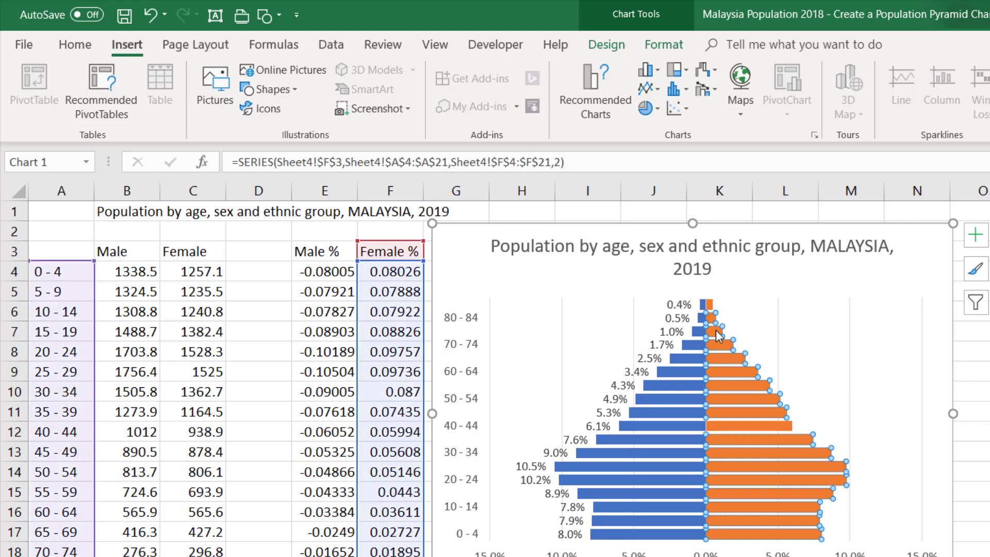
pyautogui.rightClick(718, 337)
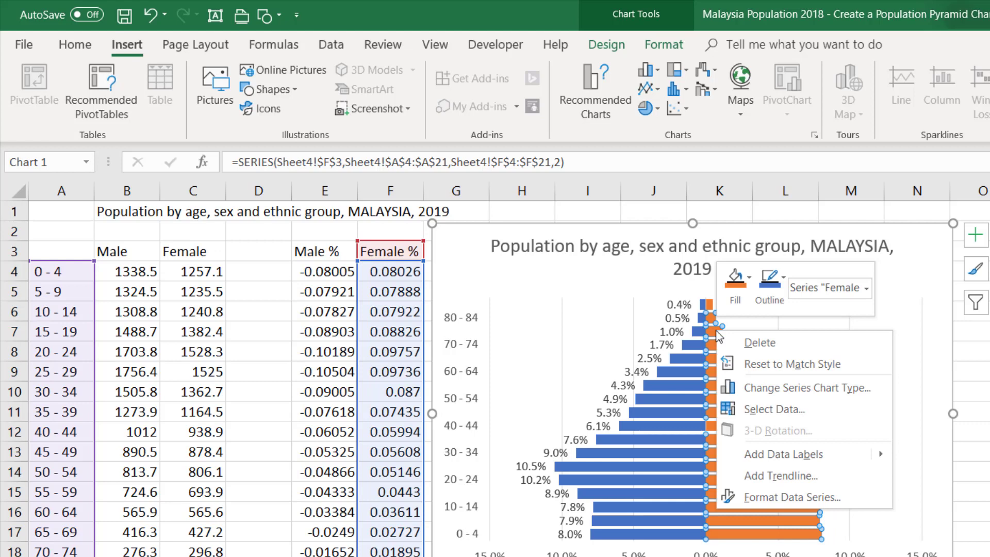
pyautogui.click(789, 452)
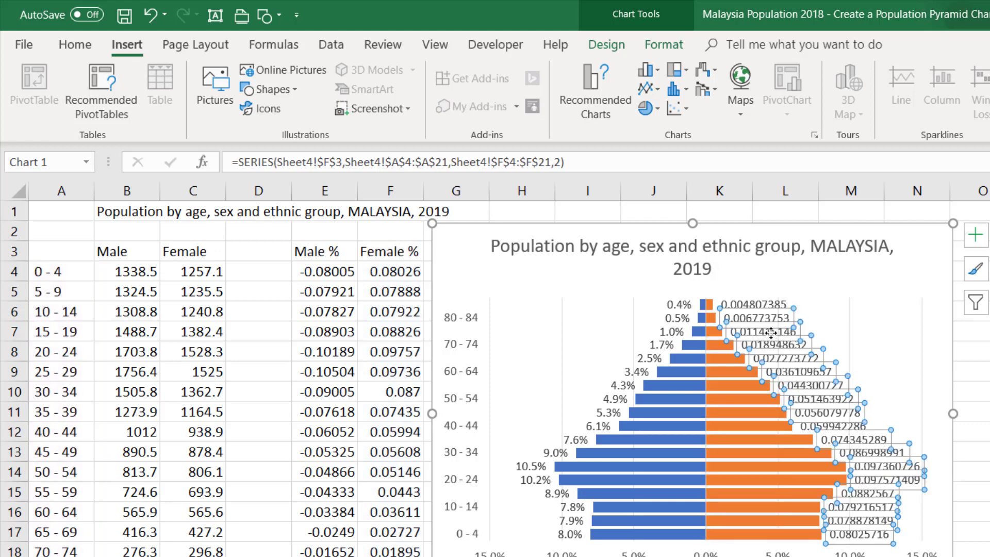
# - Format the Female % data labels as percentages with one decimal place and deselect the chart
pyautogui.rightClick(770, 333)
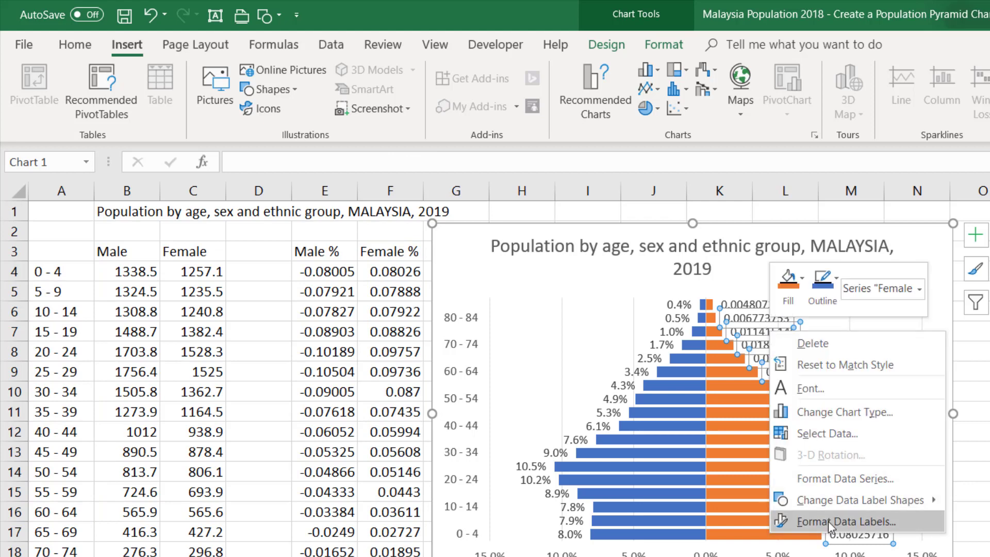
pyautogui.click(891, 528)
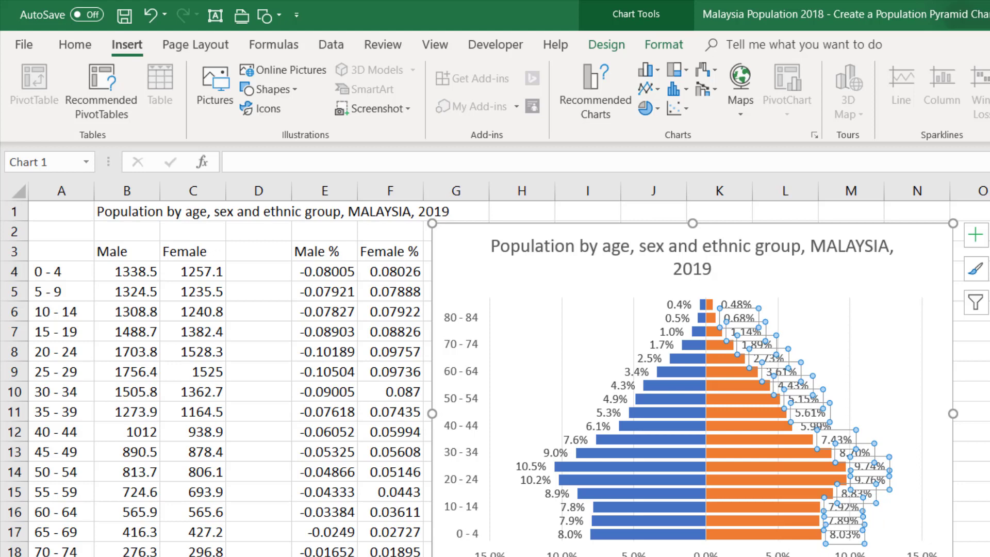
pyautogui.press('Return')
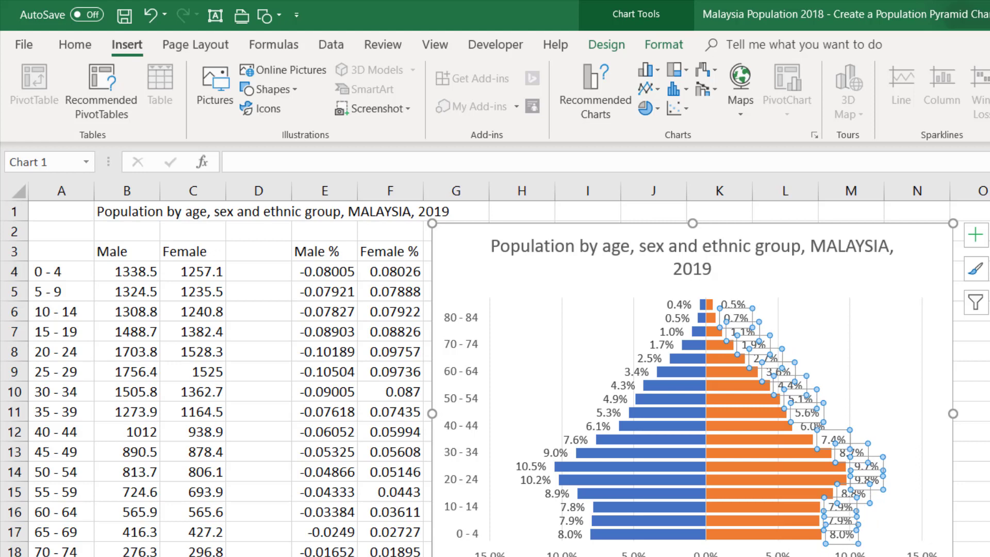
pyautogui.click(987, 371)
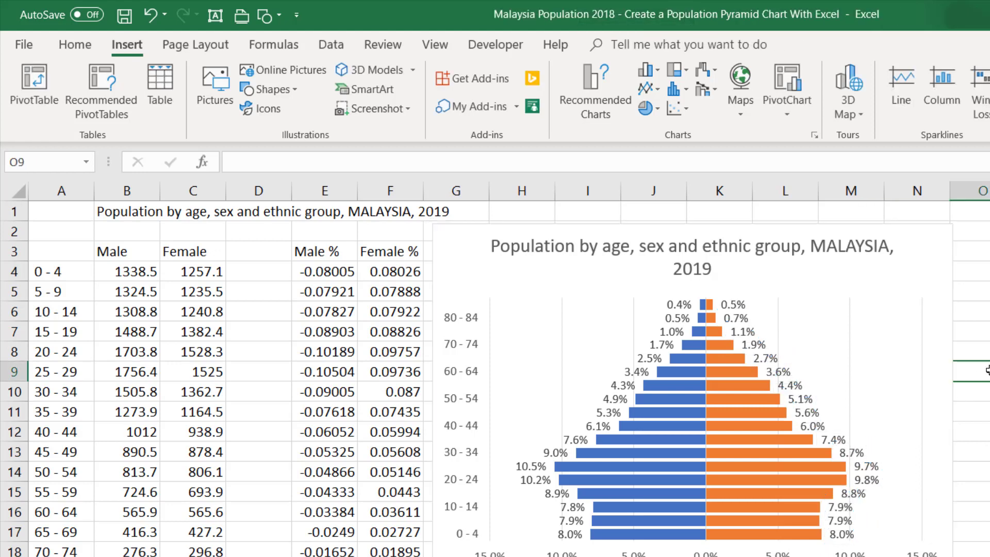
# - Widen the chart until its title fits on a single line
pyautogui.click(935, 486)
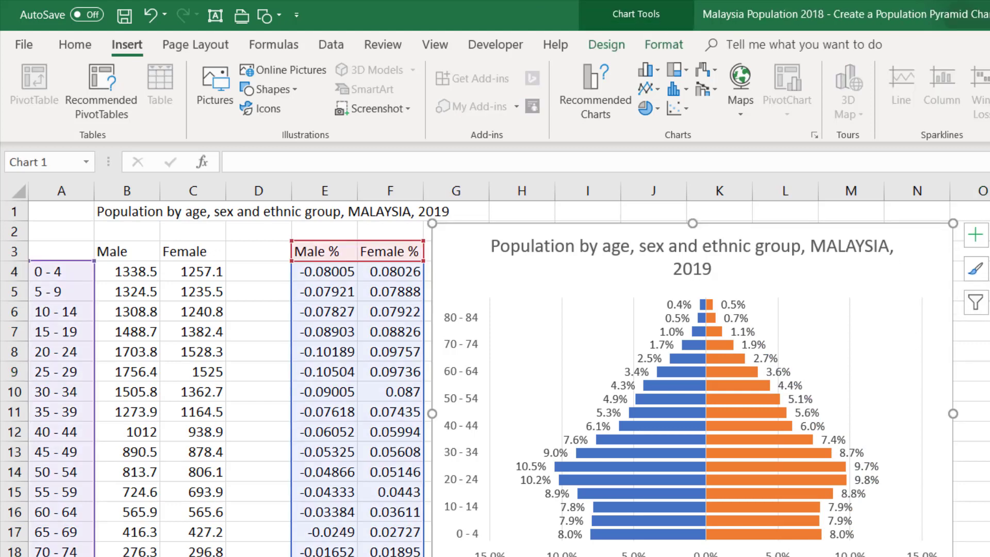
pyautogui.moveTo(953, 556); pyautogui.dragTo(989, 556)
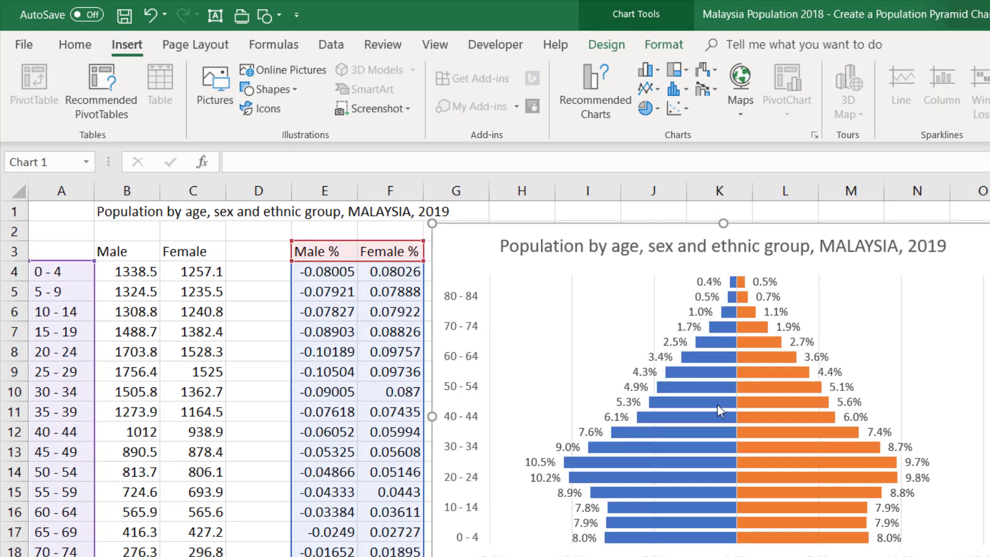